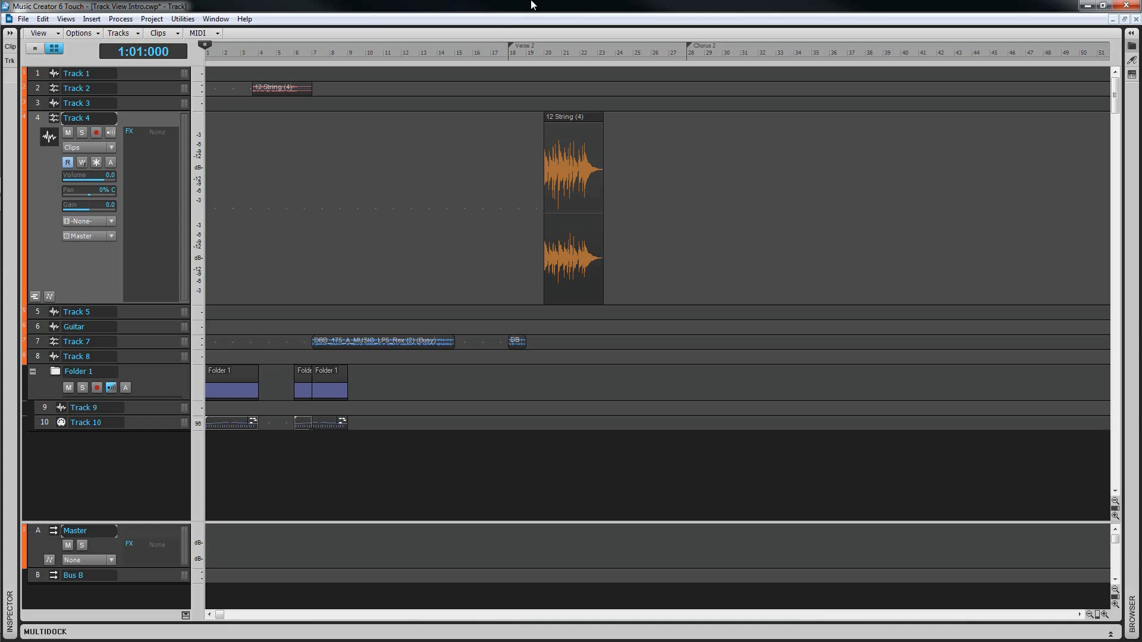
Step: Show the Inspector and dock it at the right of the workspace
{"action": "key", "text": "i"}
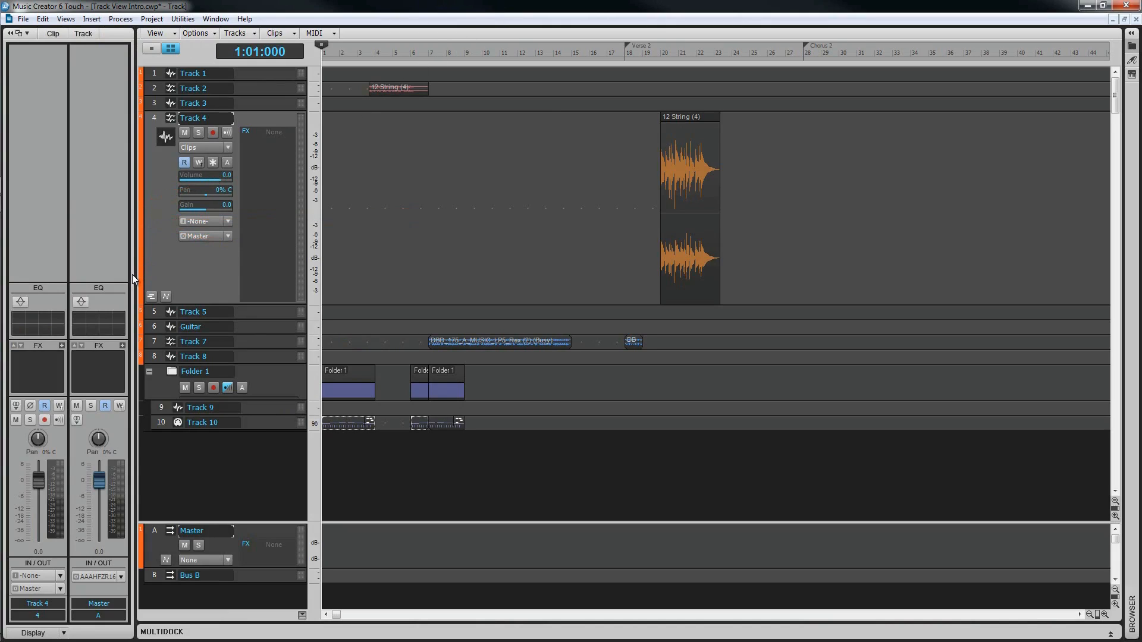
{"action": "left_click_drag", "start_coordinate": [132, 274], "coordinate": [154, 264]}
{"action": "left_click", "coordinate": [26, 33]}
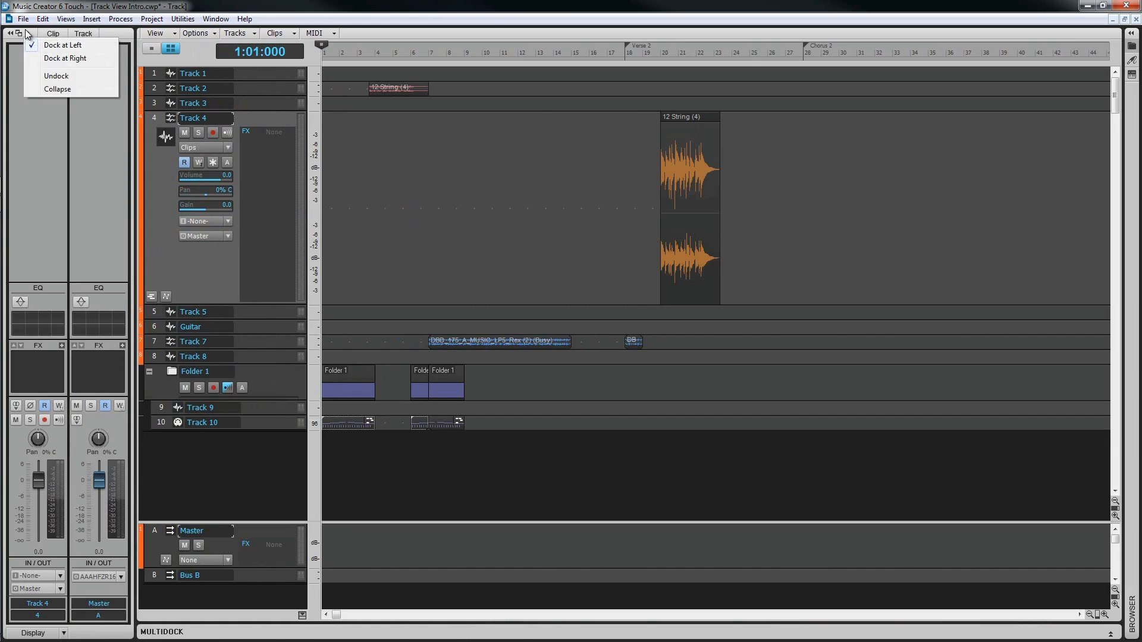
{"action": "left_click", "coordinate": [79, 58]}
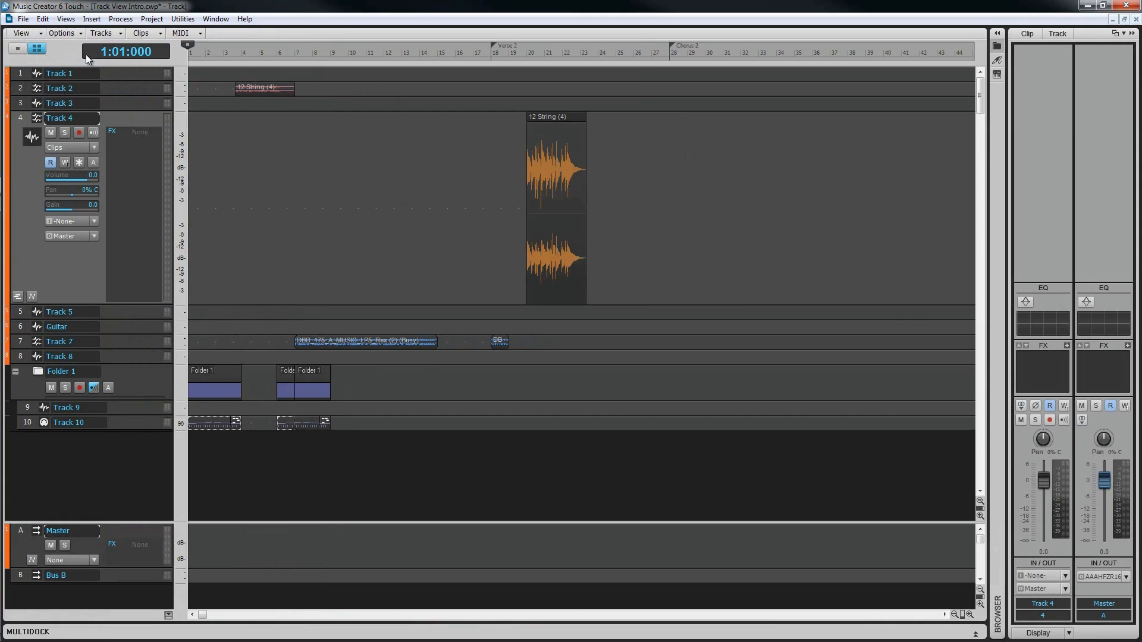
Step: Float the Inspector, then dock it back at the left and narrow it to a single channel strip
{"action": "left_click_drag", "start_coordinate": [1093, 37], "coordinate": [568, 89]}
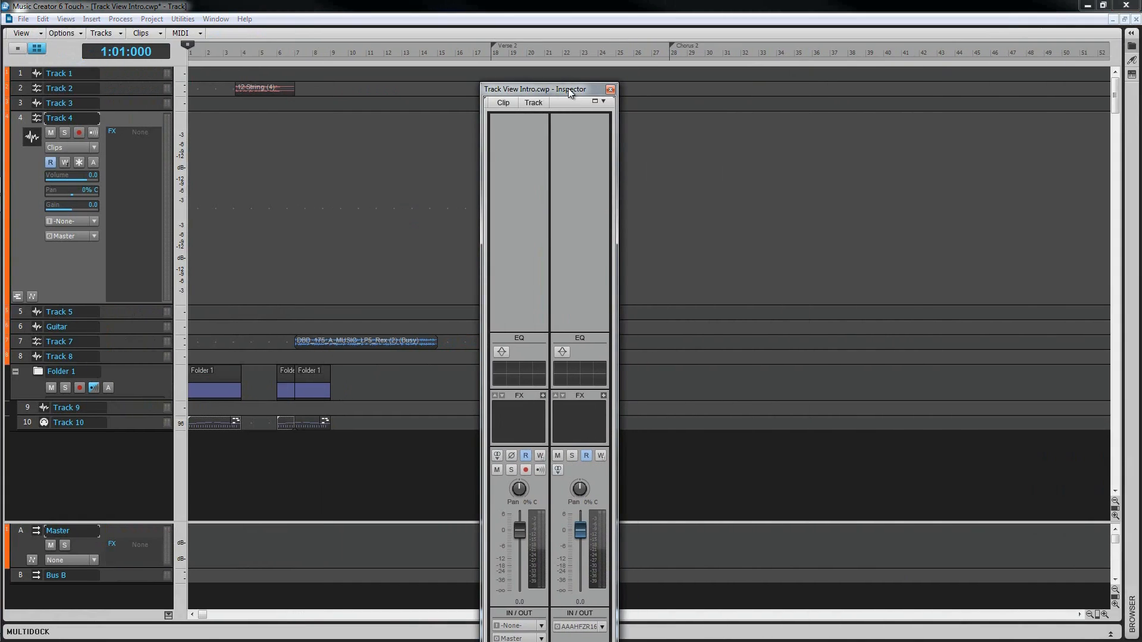
{"action": "left_click_drag", "start_coordinate": [562, 90], "coordinate": [82, 62]}
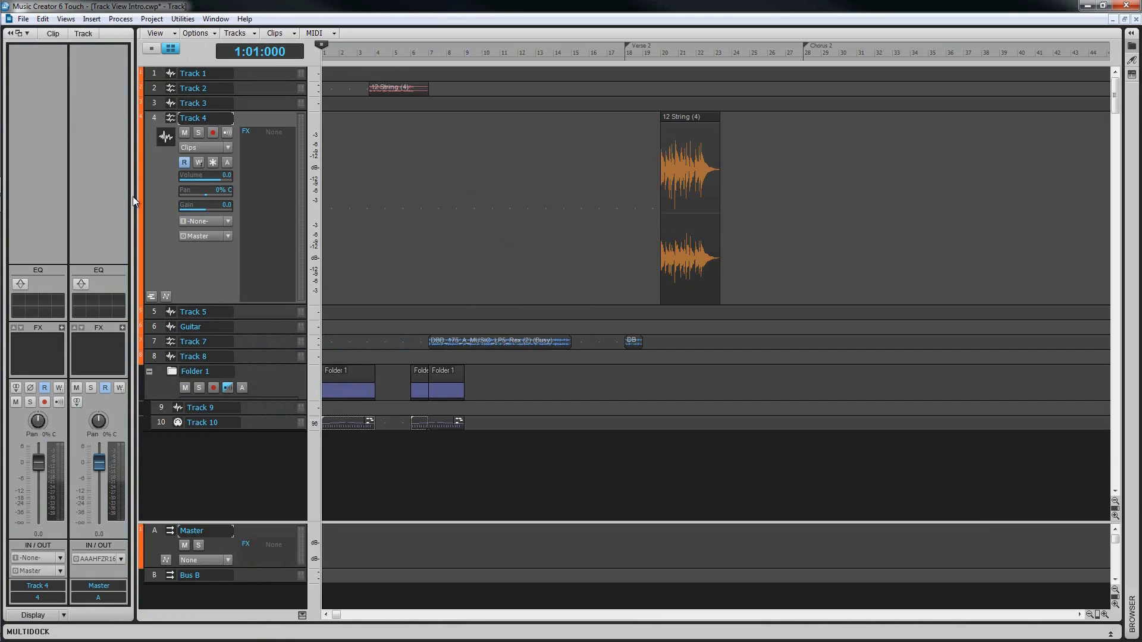
{"action": "left_click_drag", "start_coordinate": [132, 196], "coordinate": [64, 200]}
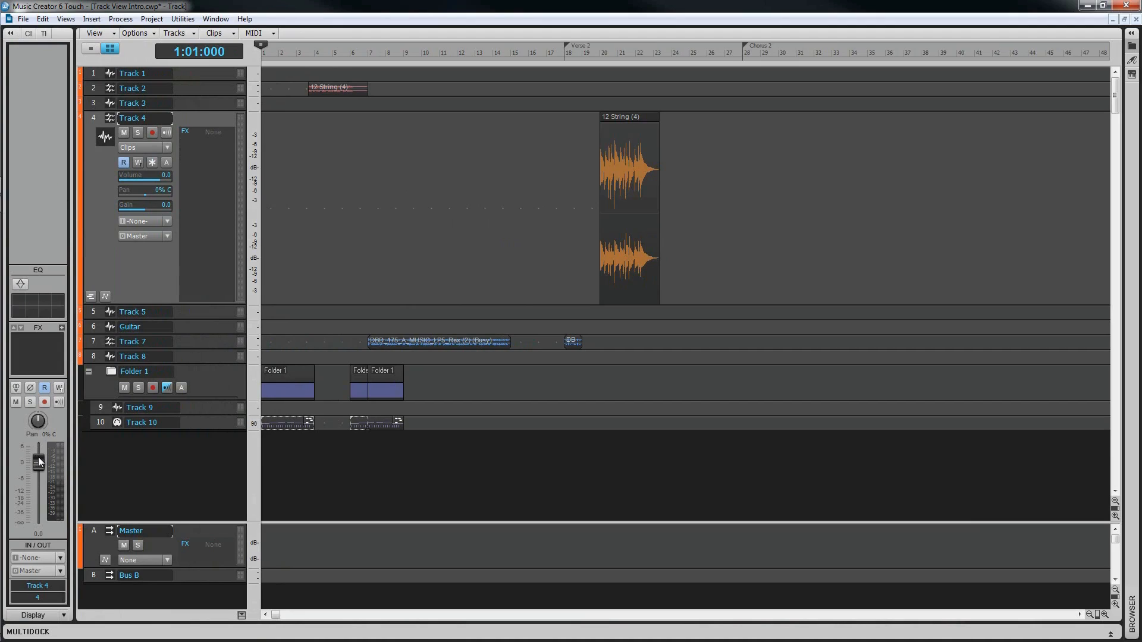
Step: Lower Track 4's volume to -2.1 in the Inspector and try its pan and mute controls, leaving pan centred and the track unmuted
{"action": "left_click_drag", "start_coordinate": [37, 458], "coordinate": [40, 458]}
{"action": "left_click_drag", "start_coordinate": [38, 420], "coordinate": [38, 421]}
{"action": "double_click", "coordinate": [38, 421]}
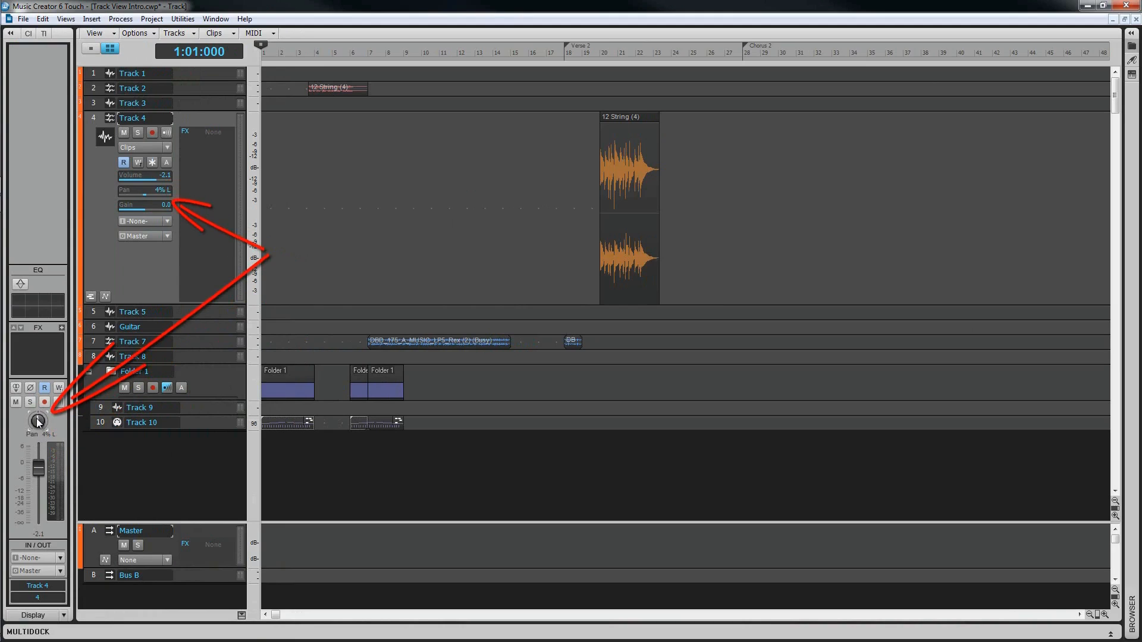
{"action": "left_click", "coordinate": [16, 402]}
{"action": "left_click", "coordinate": [16, 402]}
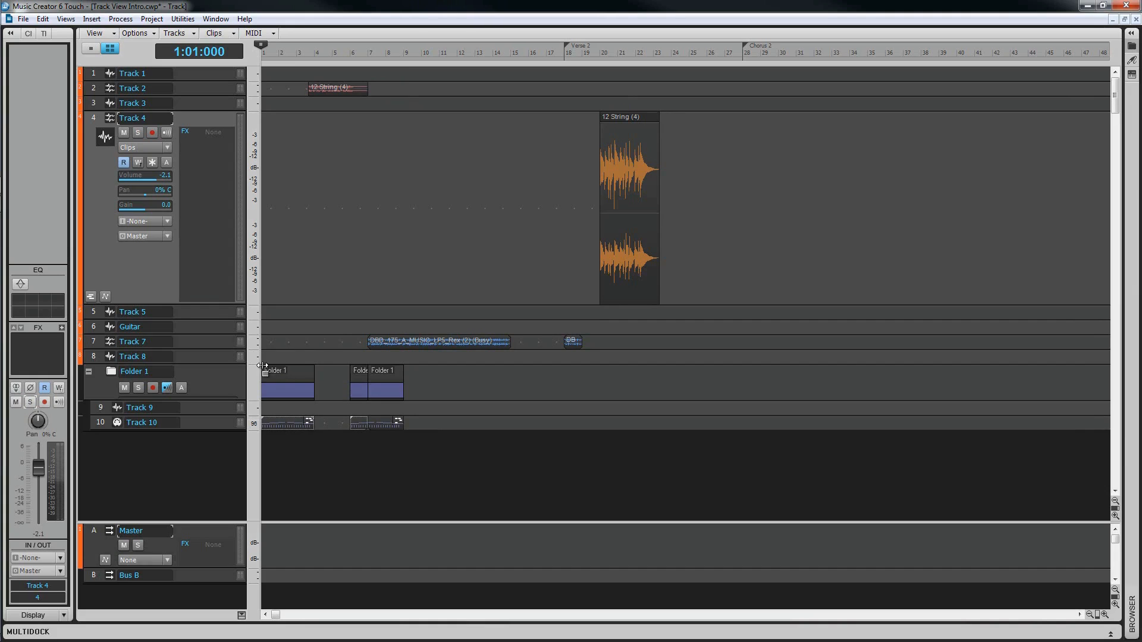
Step: Select Track 5, Track 7 and Track 4 in turn to see the Inspector strip follow the active track
{"action": "left_click", "coordinate": [203, 312]}
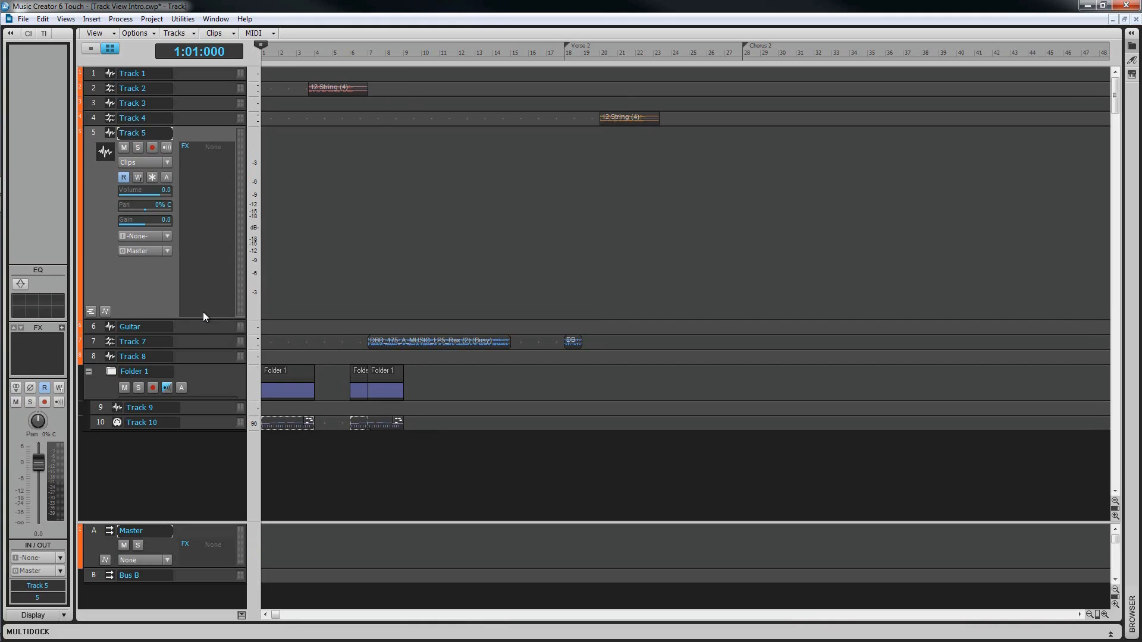
{"action": "left_click", "coordinate": [201, 342]}
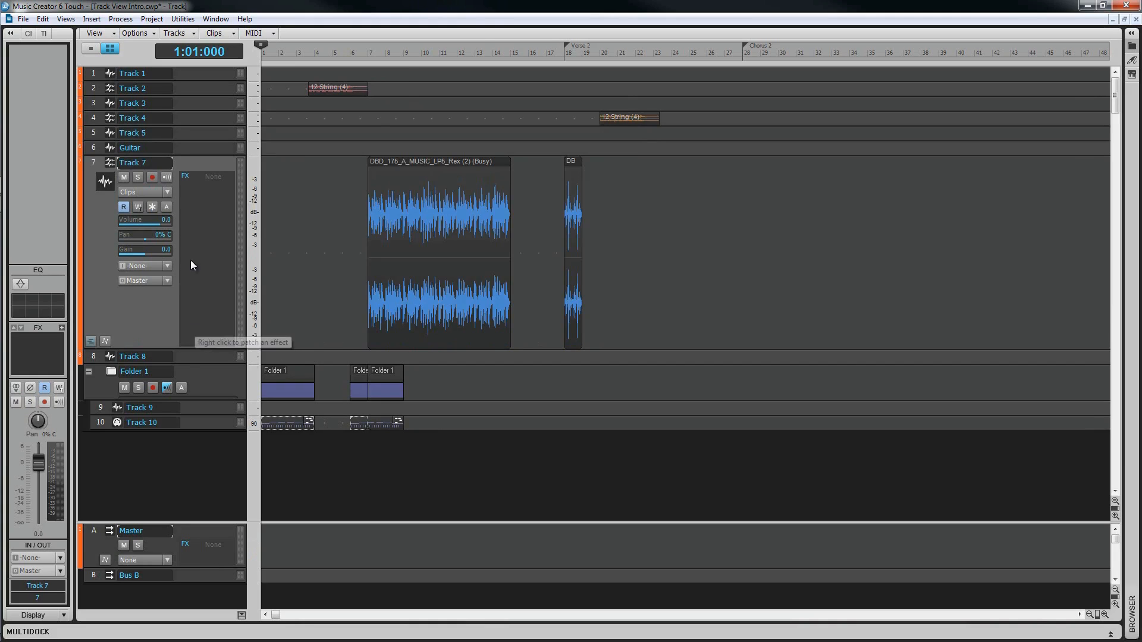
{"action": "left_click", "coordinate": [182, 119]}
Step: Examine the Inspector strip's track selection list and its display and module options without changing them
{"action": "left_click", "coordinate": [57, 583]}
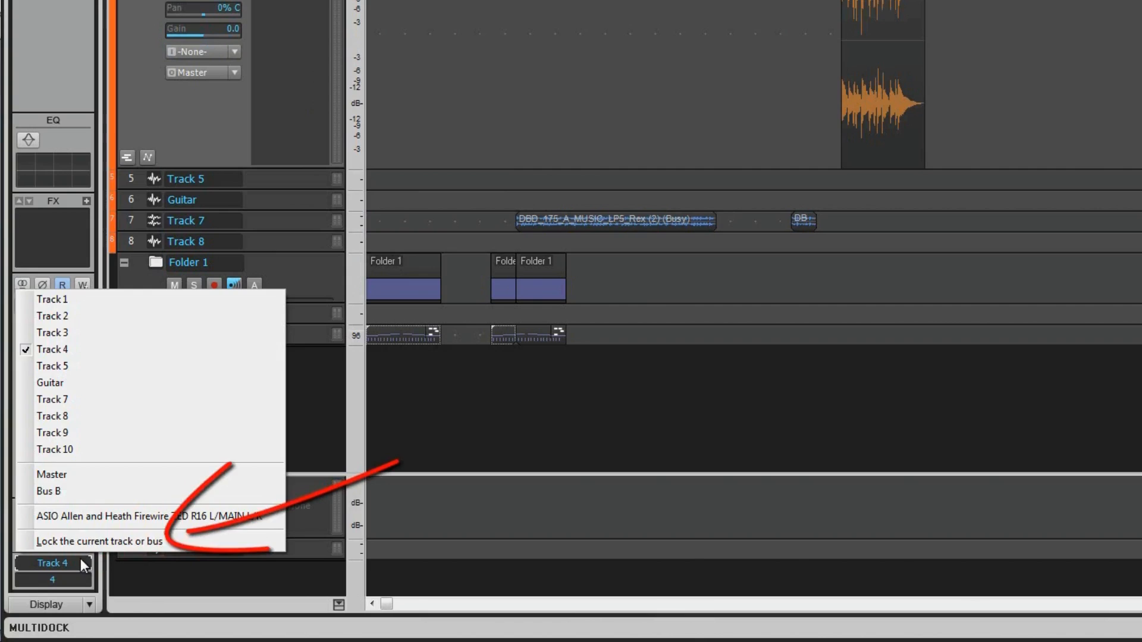
{"action": "left_click", "coordinate": [94, 605]}
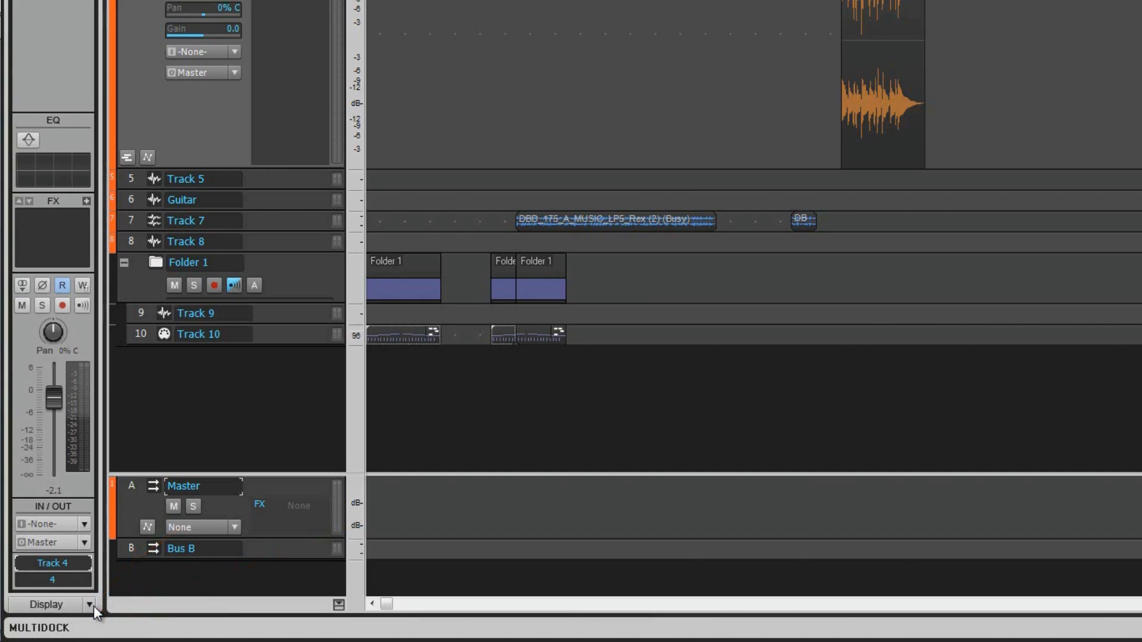
{"action": "left_click", "coordinate": [90, 605]}
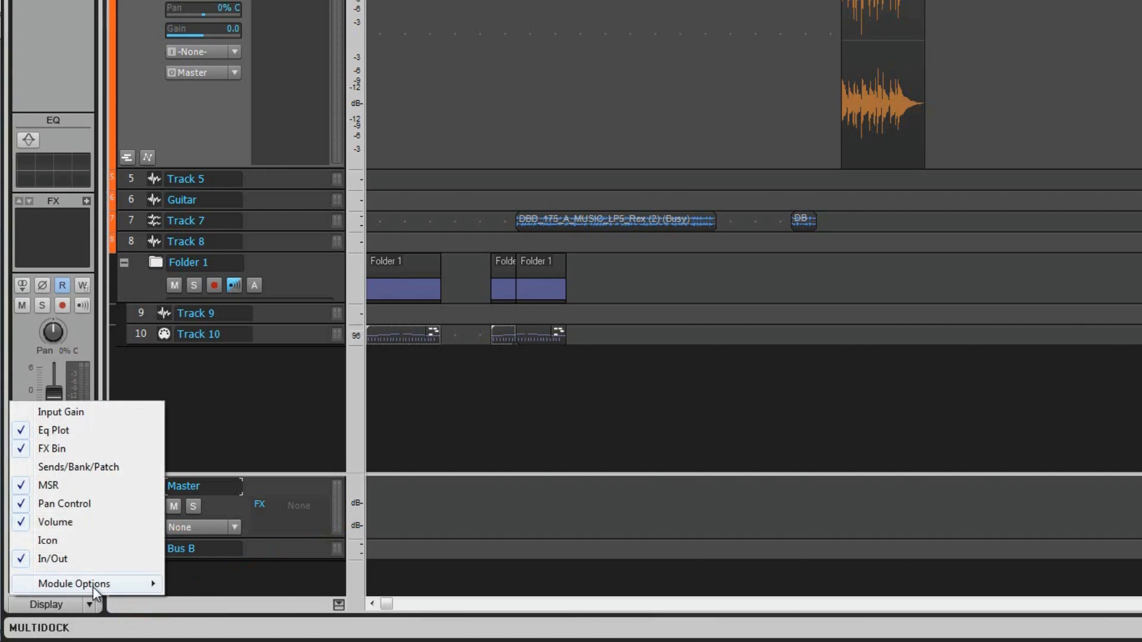
{"action": "mouse_move", "coordinate": [96, 589]}
{"action": "mouse_move", "coordinate": [206, 589]}
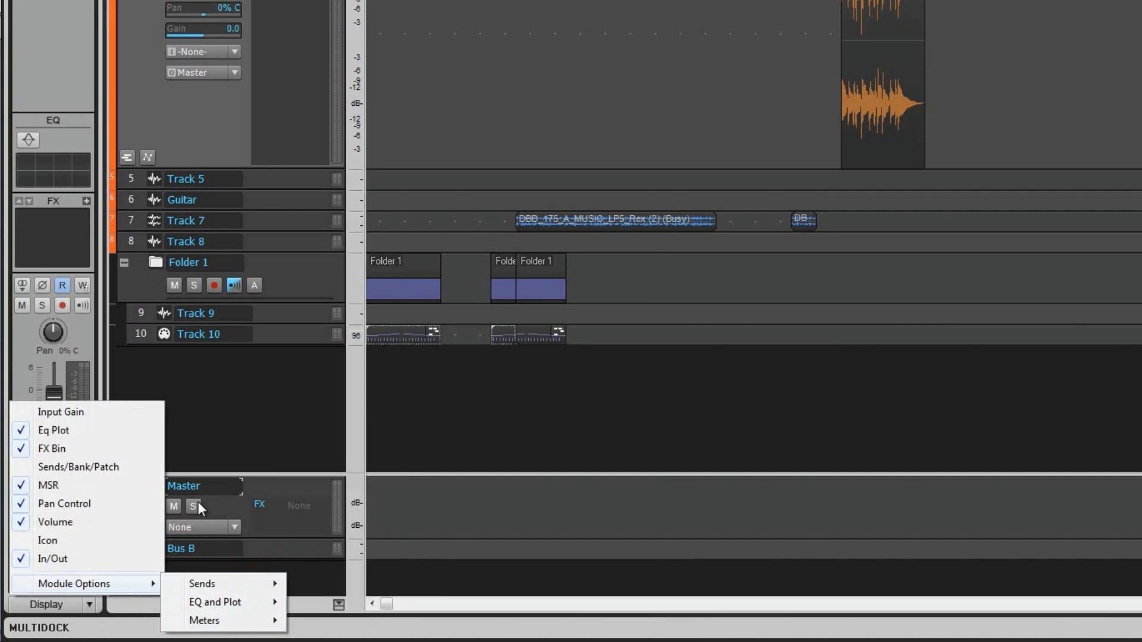
{"action": "left_click", "coordinate": [217, 421]}
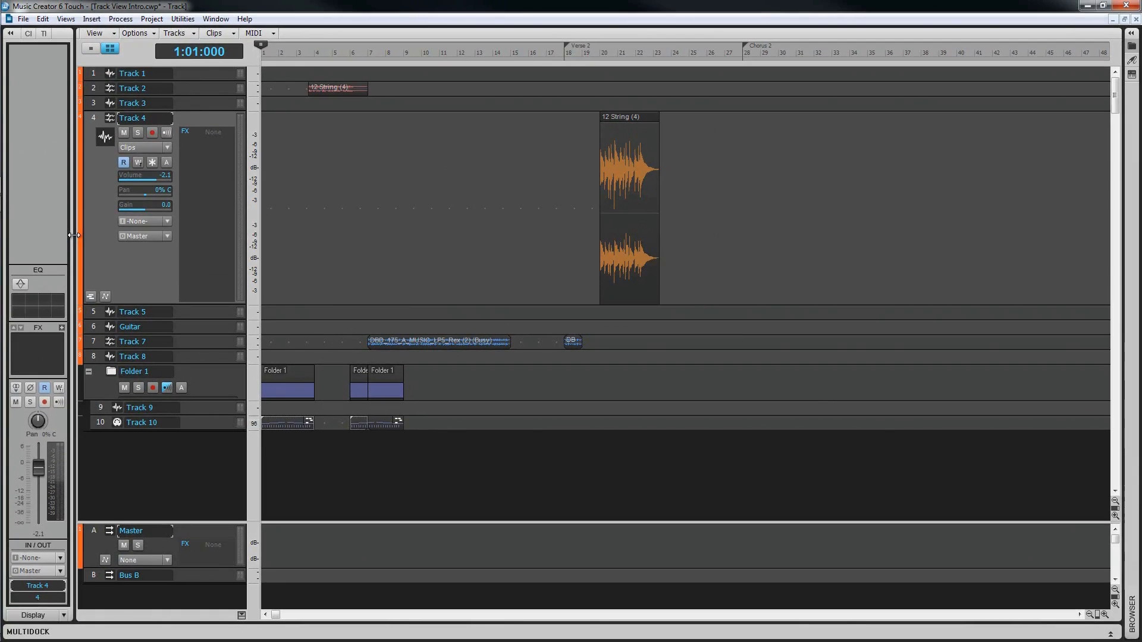
Step: Widen the Inspector to two strips and view the MIDI controls of Track 10 and the SI-Electric Piano track
{"action": "left_click_drag", "start_coordinate": [104, 73], "coordinate": [215, 72]}
{"action": "left_click_drag", "start_coordinate": [154, 234], "coordinate": [154, 234]}
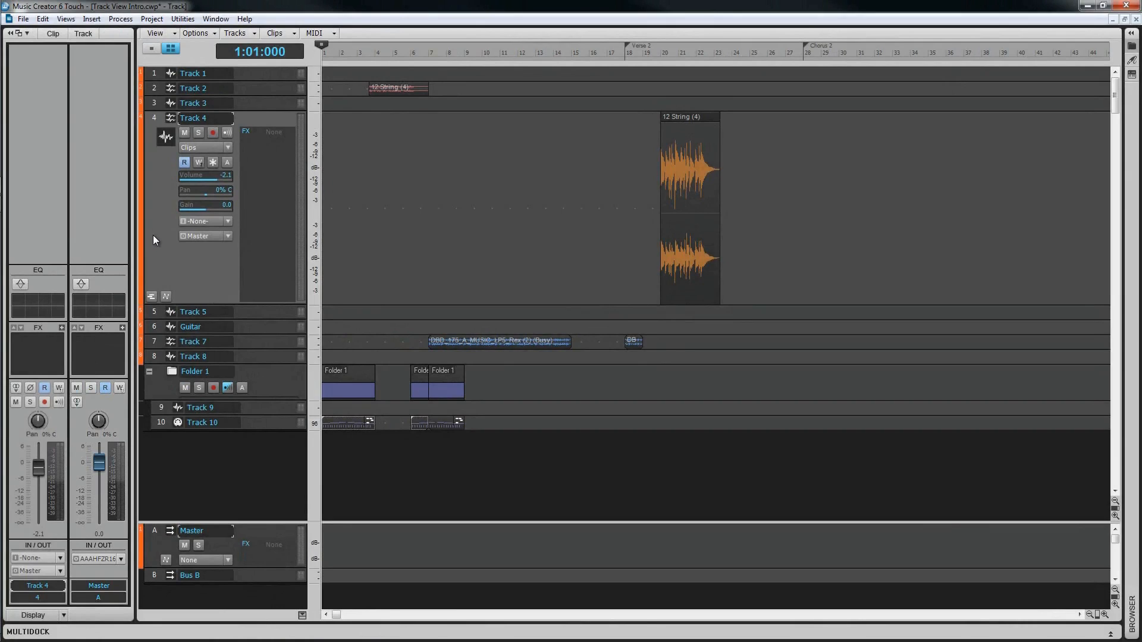
{"action": "double_click", "coordinate": [252, 426]}
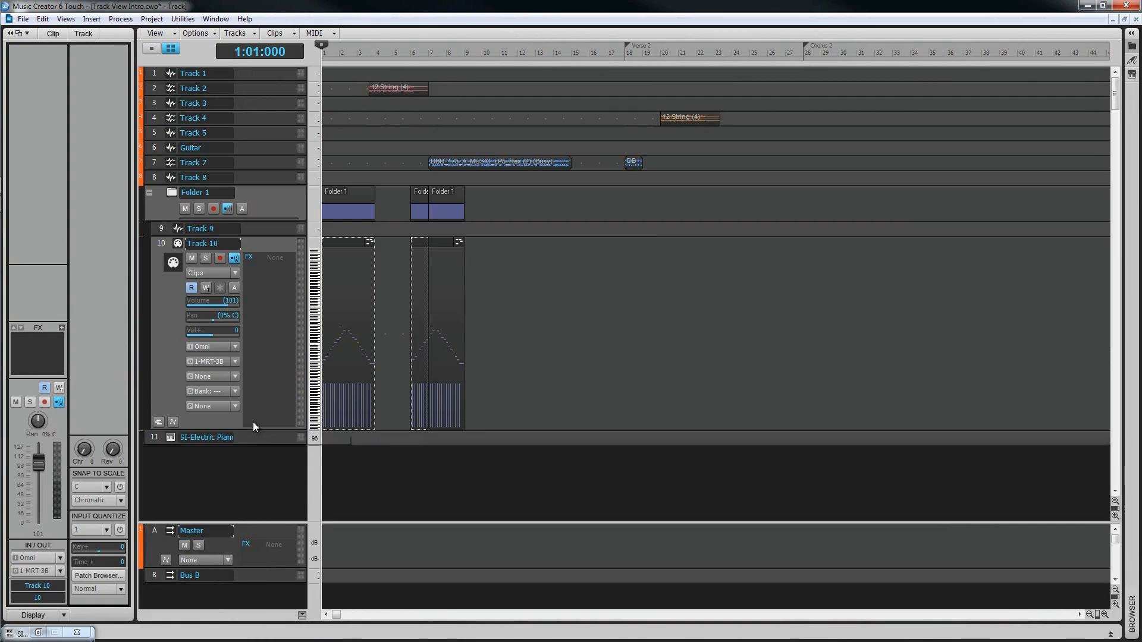
{"action": "left_click", "coordinate": [265, 441]}
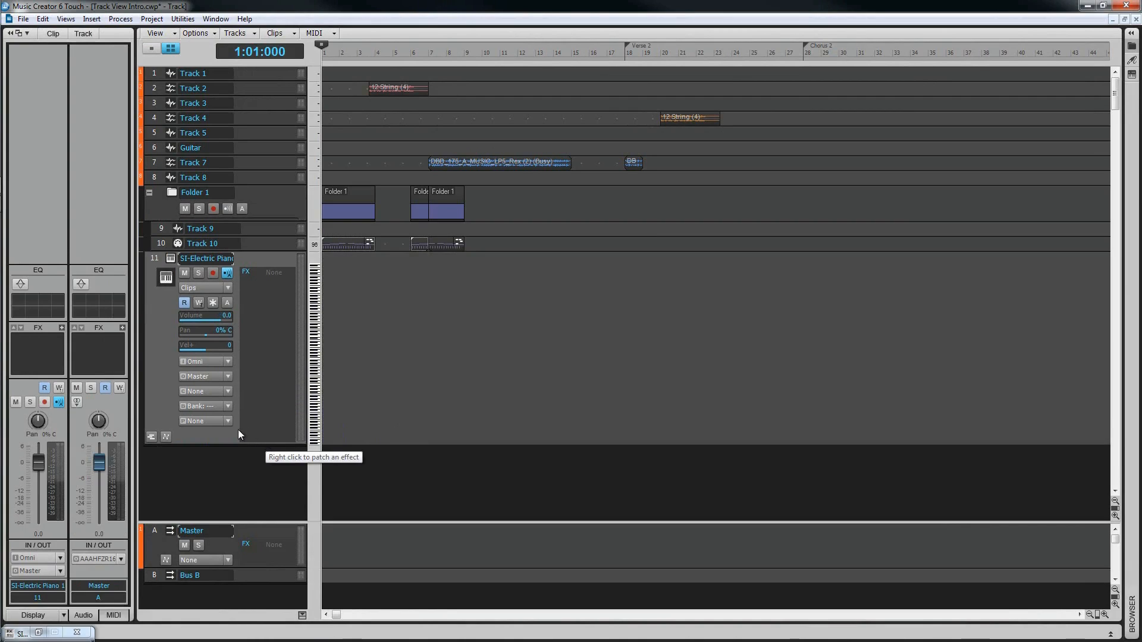
{"action": "left_click", "coordinate": [121, 615]}
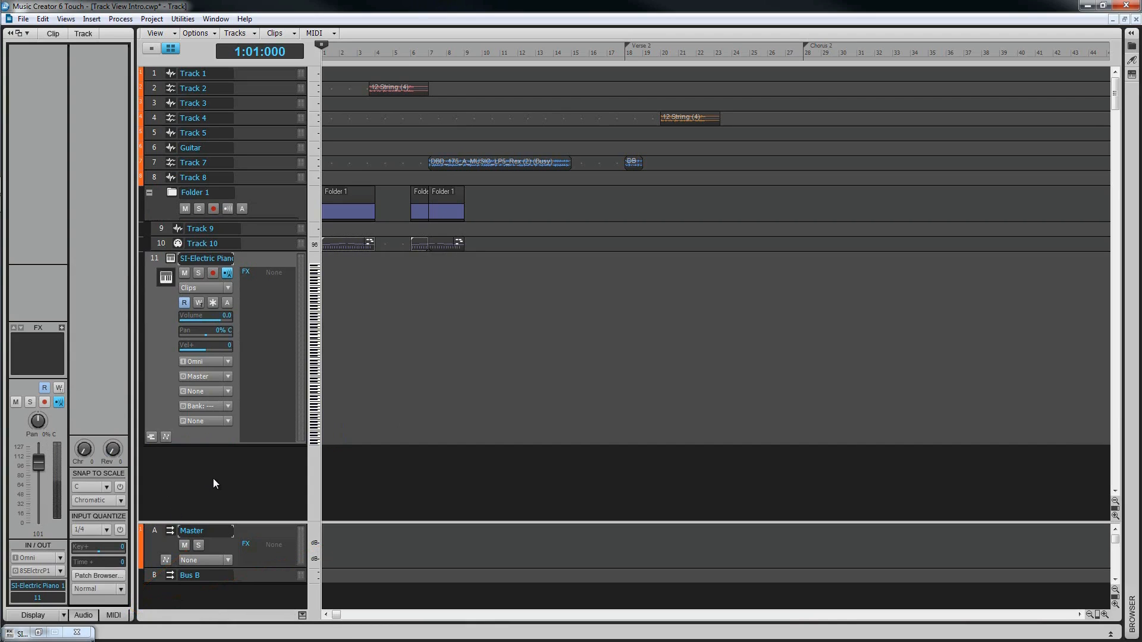
Step: Select the Master bus and Track 9, and examine the Inspector's clip and track properties before hiding them
{"action": "left_click", "coordinate": [250, 536]}
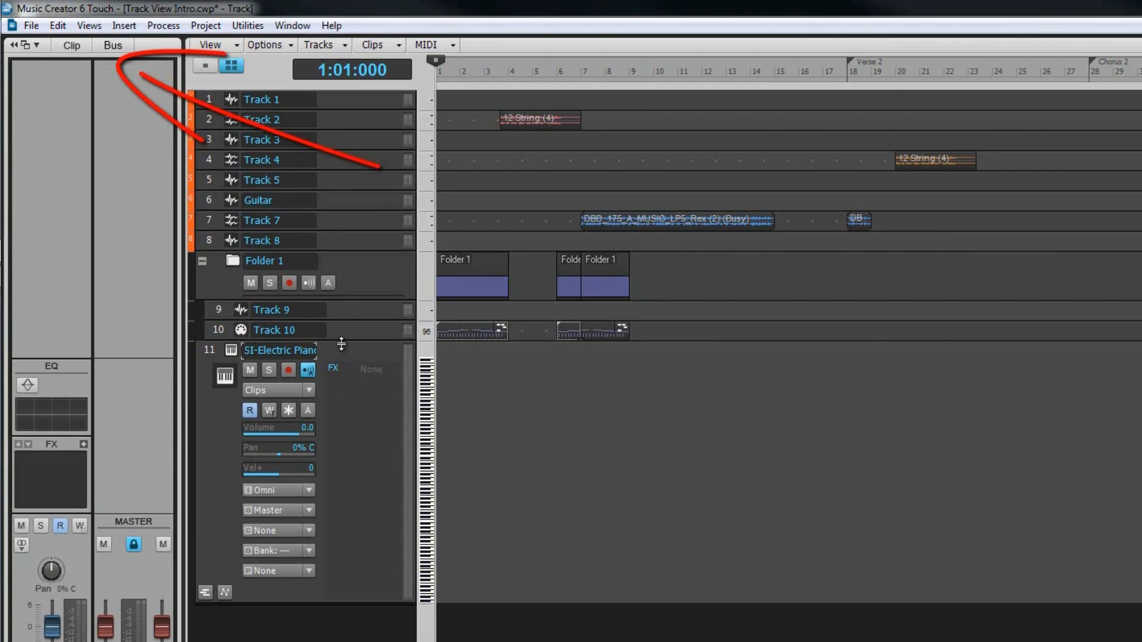
{"action": "left_click", "coordinate": [336, 310]}
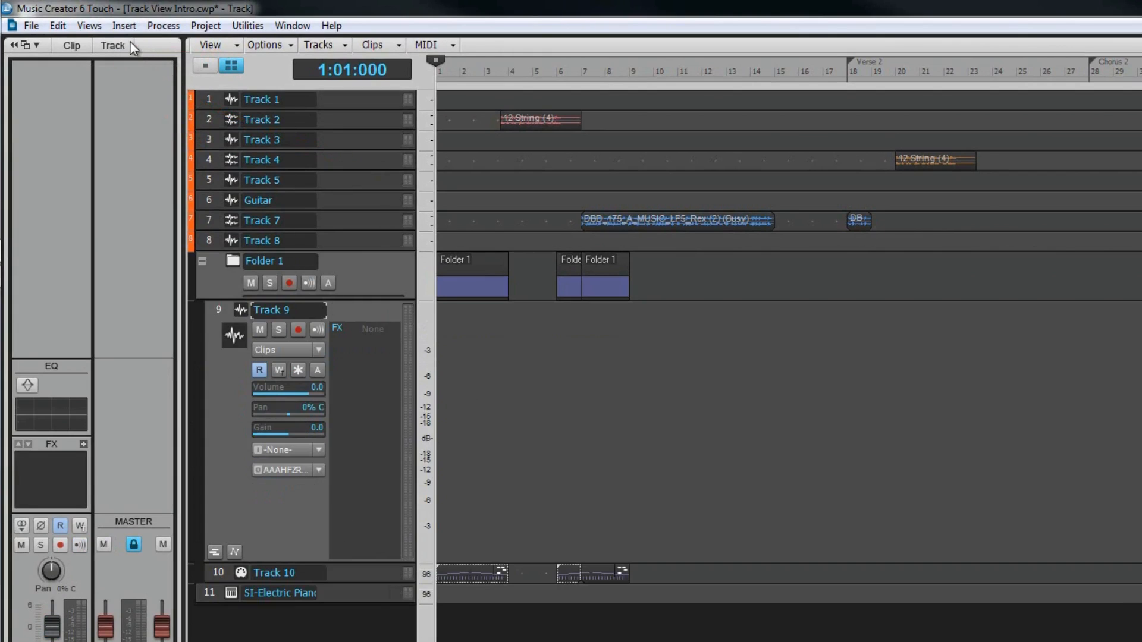
{"action": "left_click", "coordinate": [72, 47]}
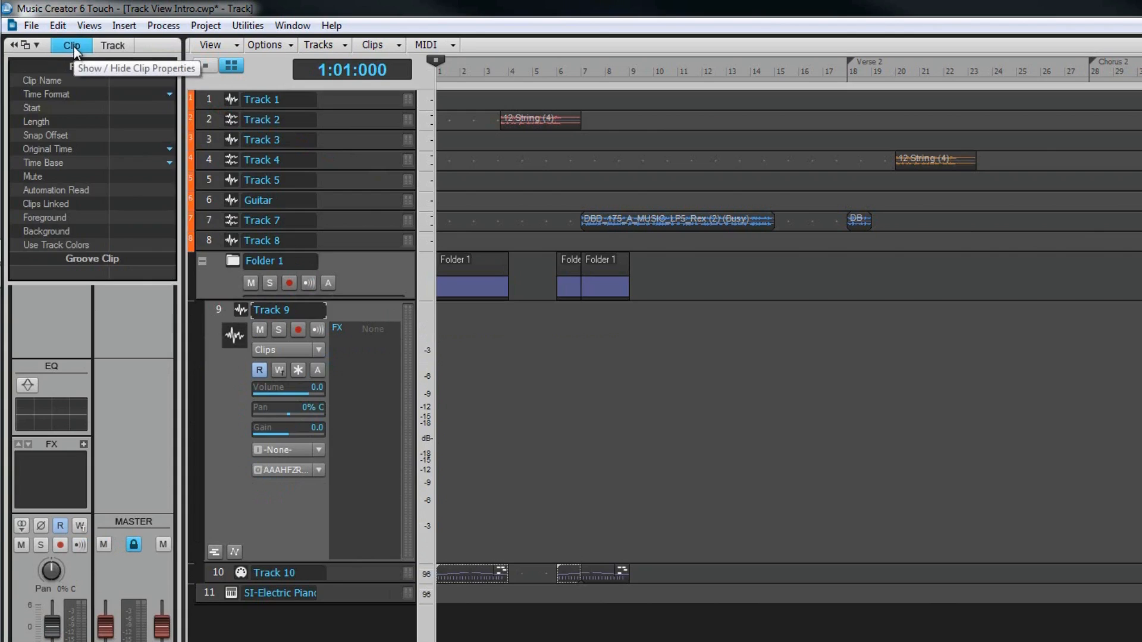
{"action": "left_click", "coordinate": [124, 47]}
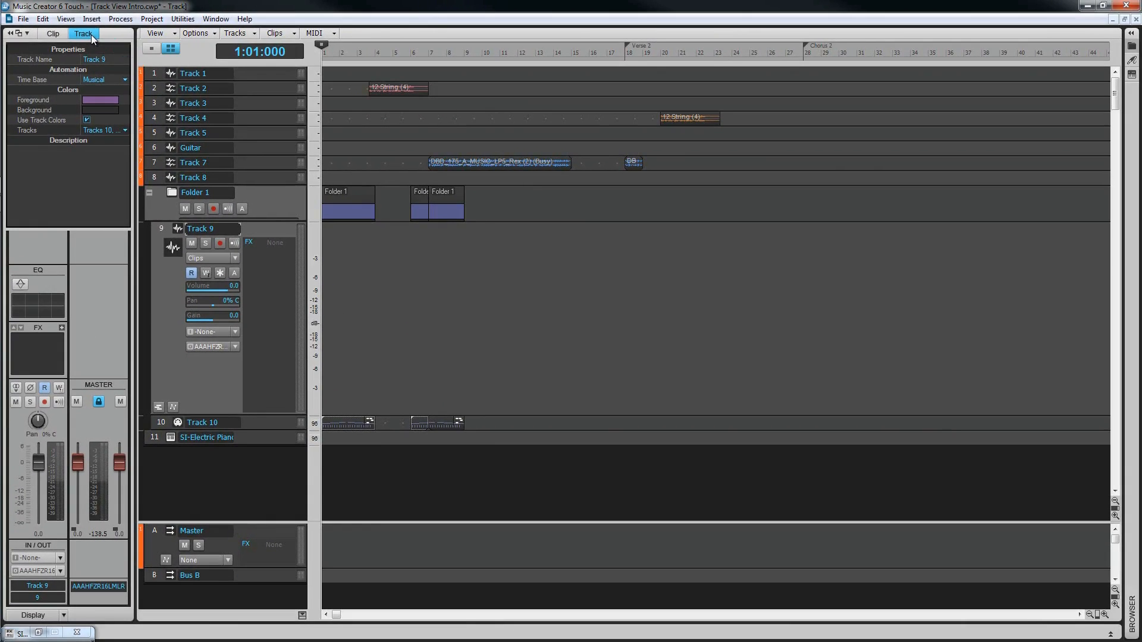
{"action": "left_click", "coordinate": [124, 46]}
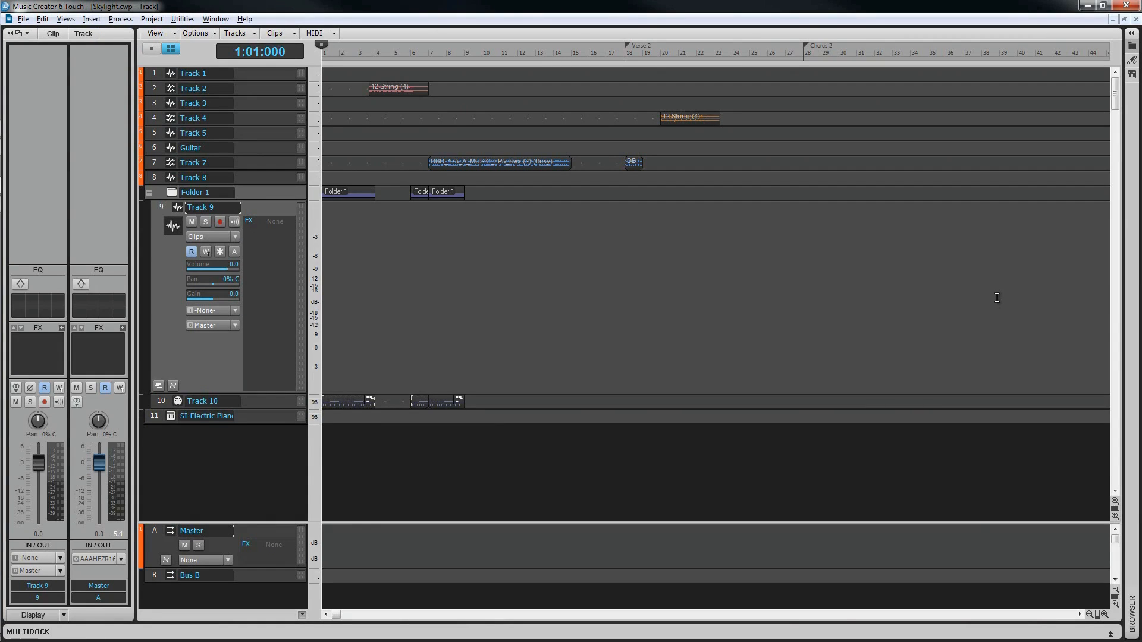
Step: Show the Browser and dock it at the left, beside the Inspector
{"action": "key", "text": "alt+8"}
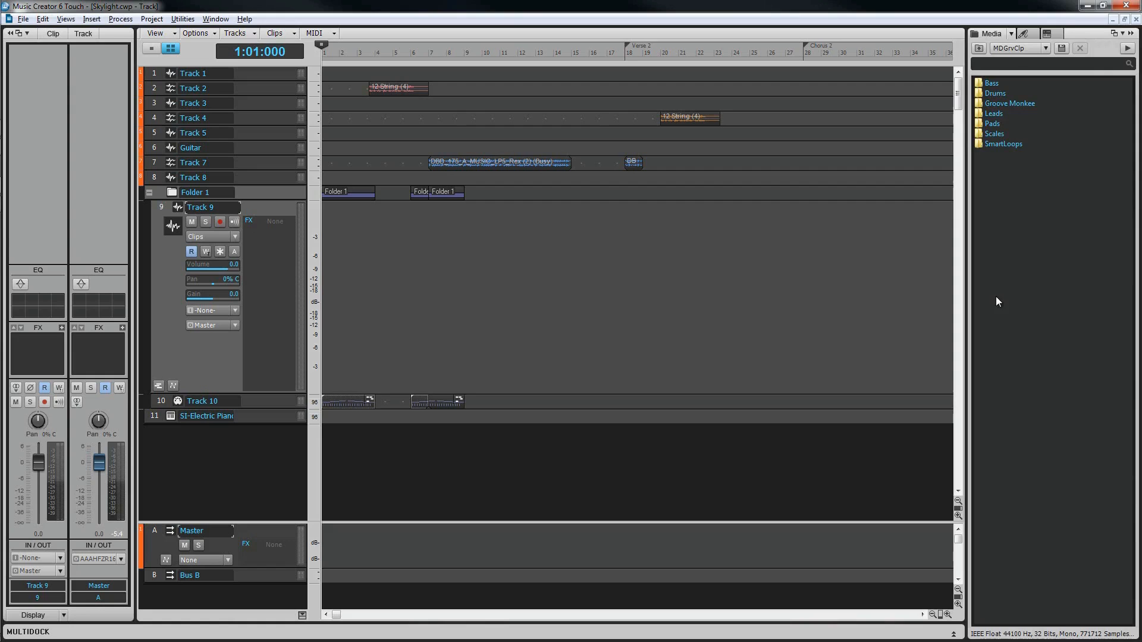
{"action": "left_click", "coordinate": [1114, 34]}
{"action": "left_click", "coordinate": [1097, 45]}
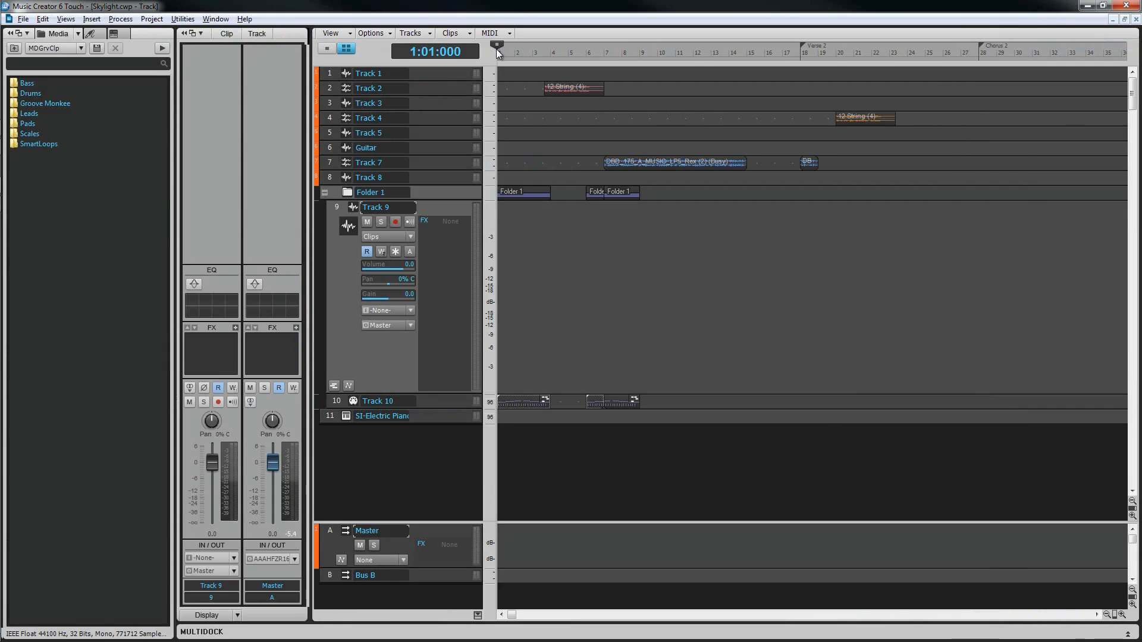
Step: Float the Browser as a separate window and dock it back at the right
{"action": "left_click_drag", "start_coordinate": [137, 31], "coordinate": [547, 30]}
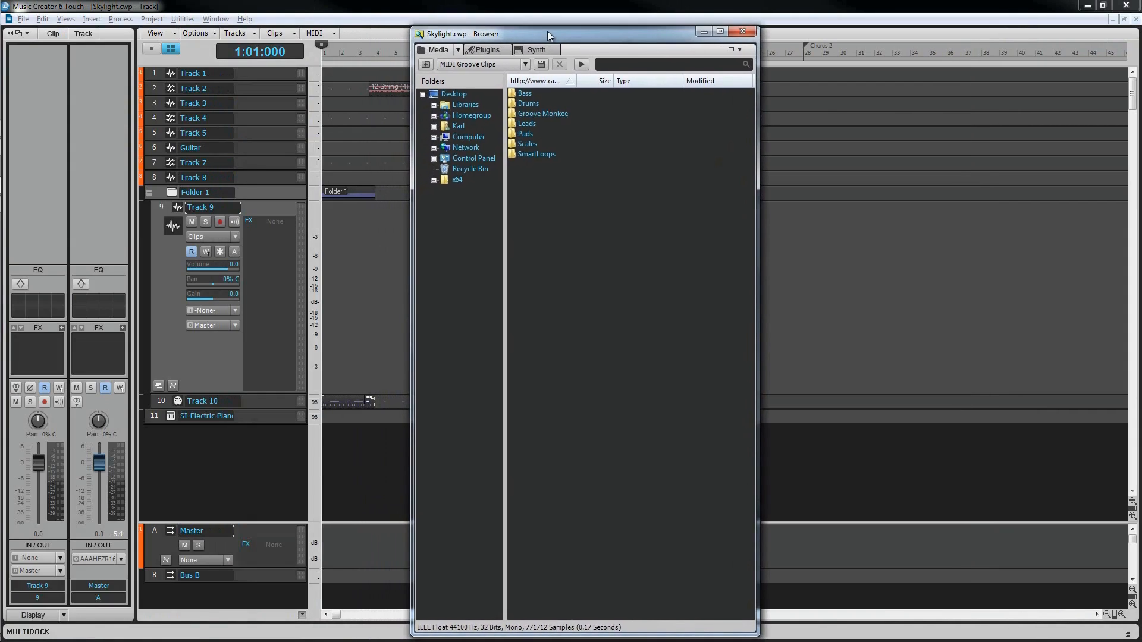
{"action": "left_click", "coordinate": [730, 49]}
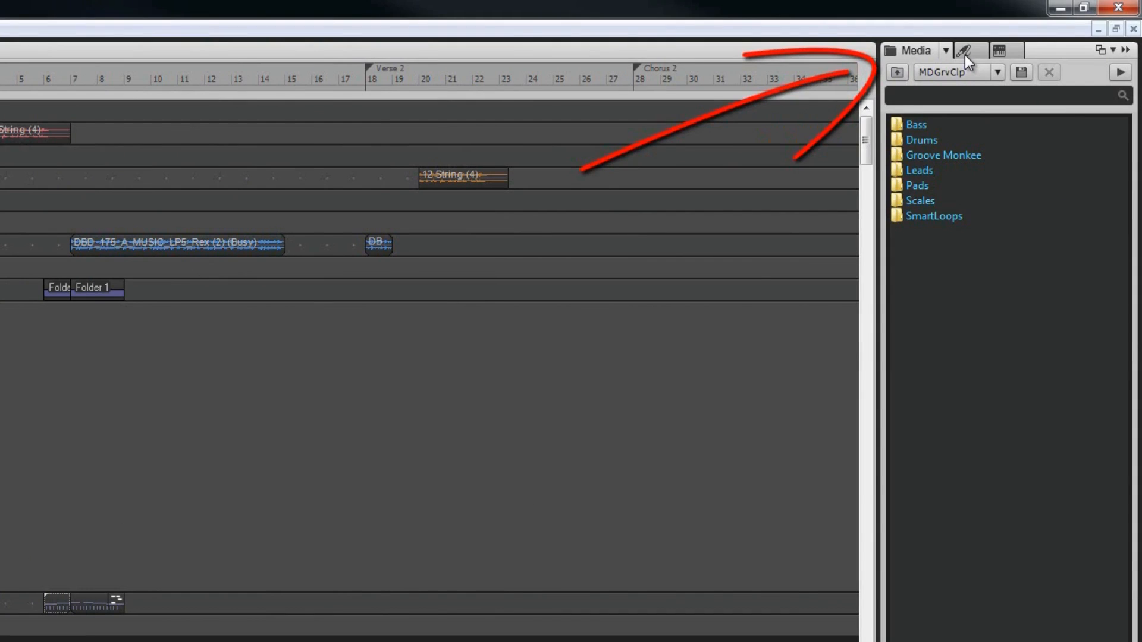
Step: View the Browser's plug-ins and synth rack, and return to its media contents
{"action": "left_click", "coordinate": [965, 55]}
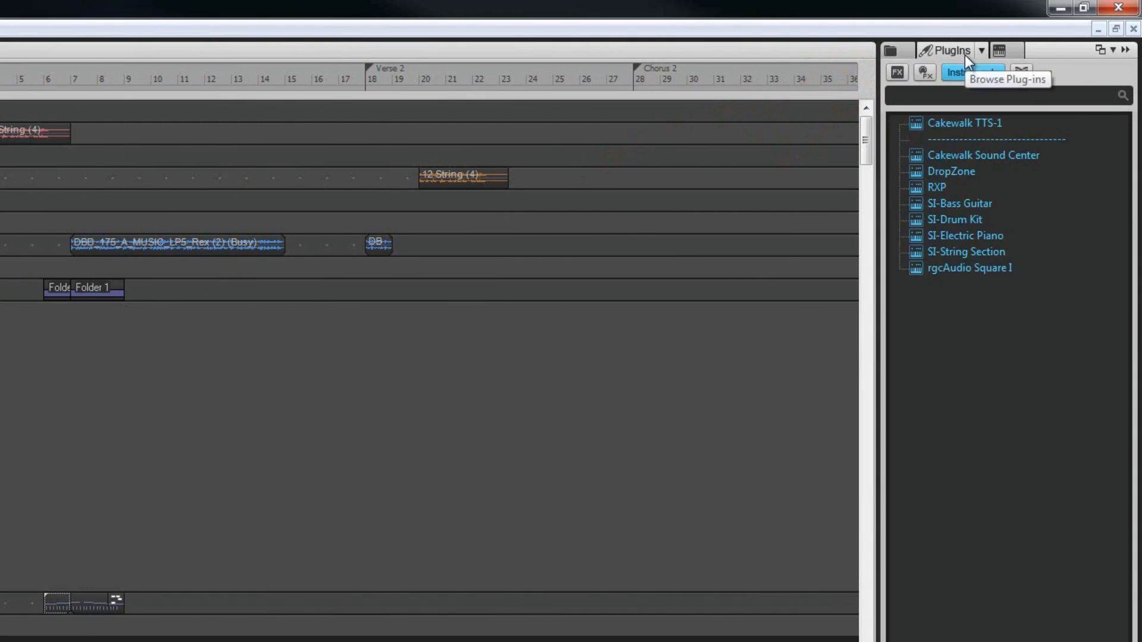
{"action": "left_click", "coordinate": [1004, 51]}
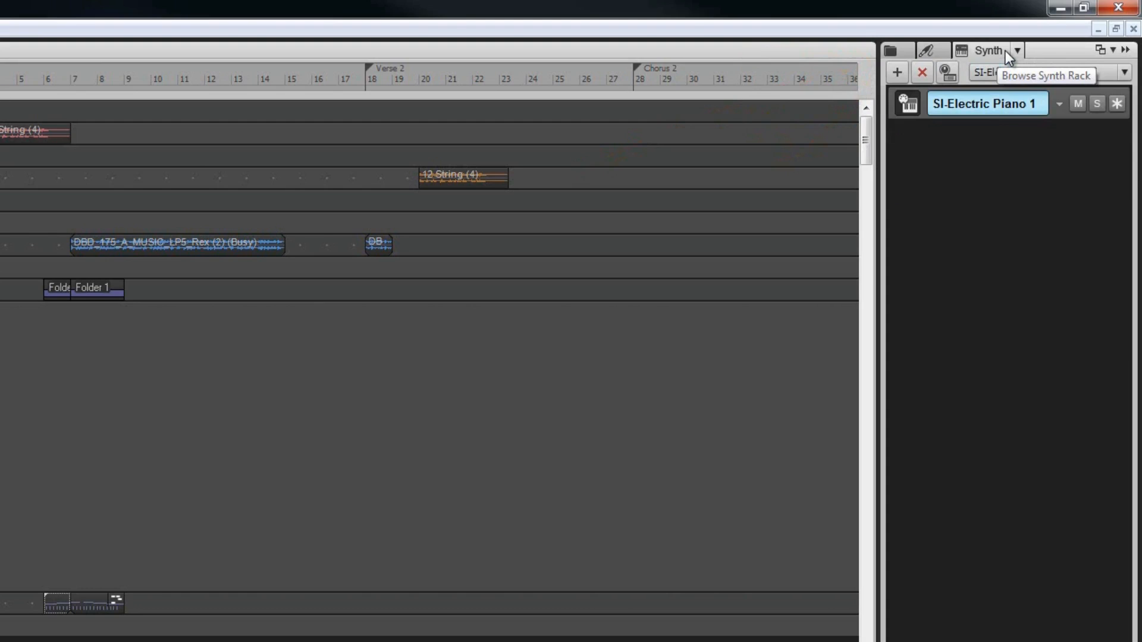
{"action": "left_click", "coordinate": [892, 48]}
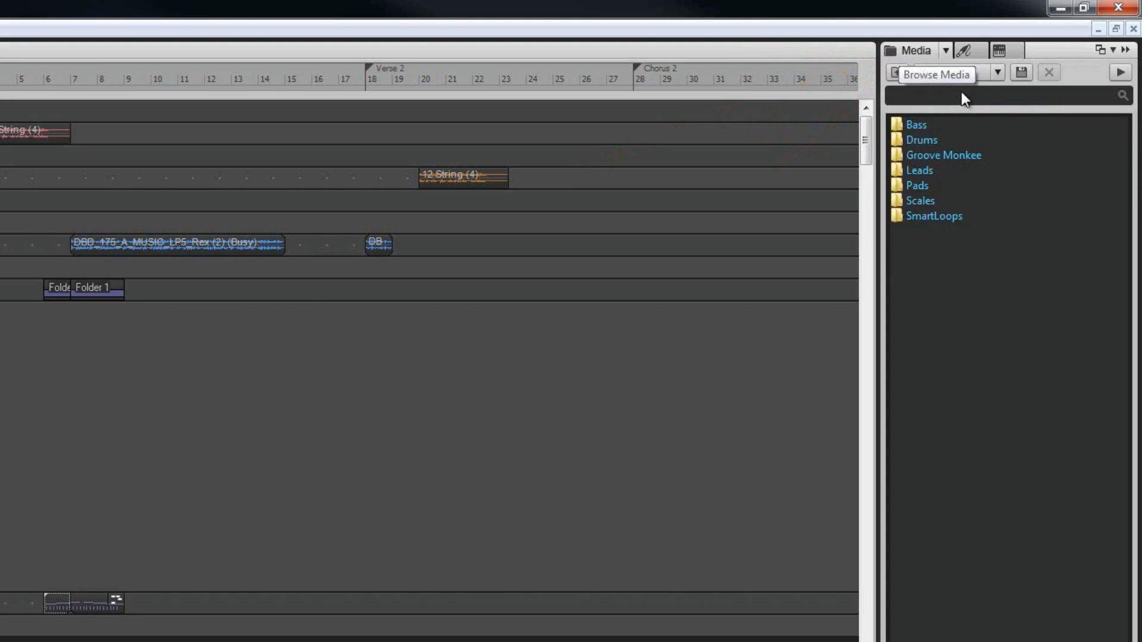
Step: Open the Audio Library in the media Browser and place Clip.wav on Track 9 at about measure 11
{"action": "left_click", "coordinate": [997, 72]}
{"action": "left_click", "coordinate": [976, 119]}
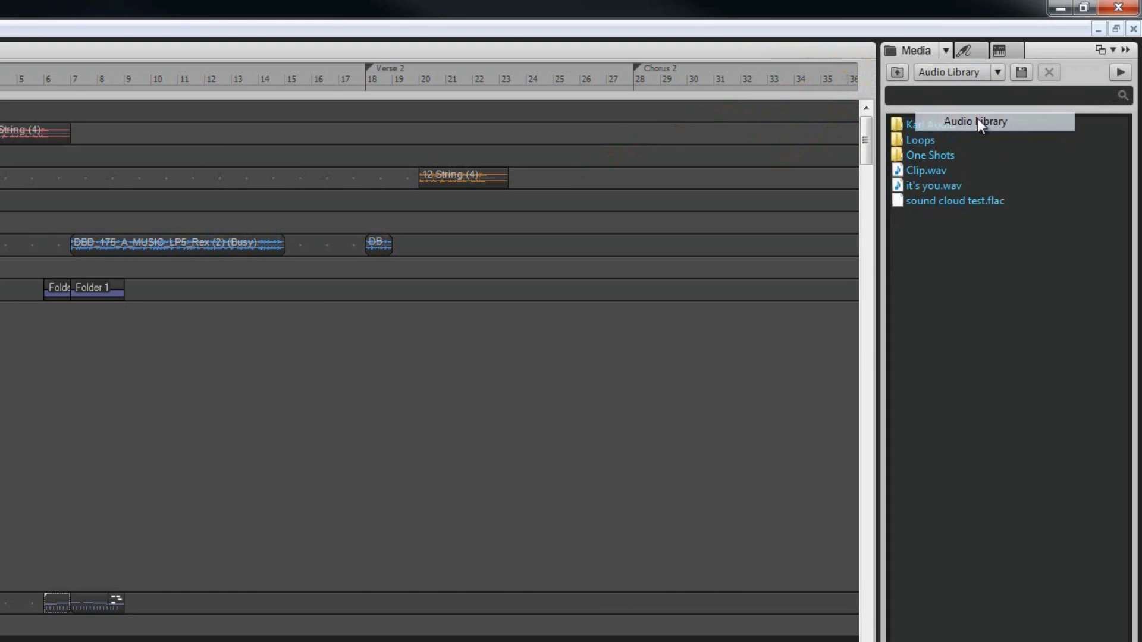
{"action": "left_click_drag", "start_coordinate": [923, 176], "coordinate": [183, 396]}
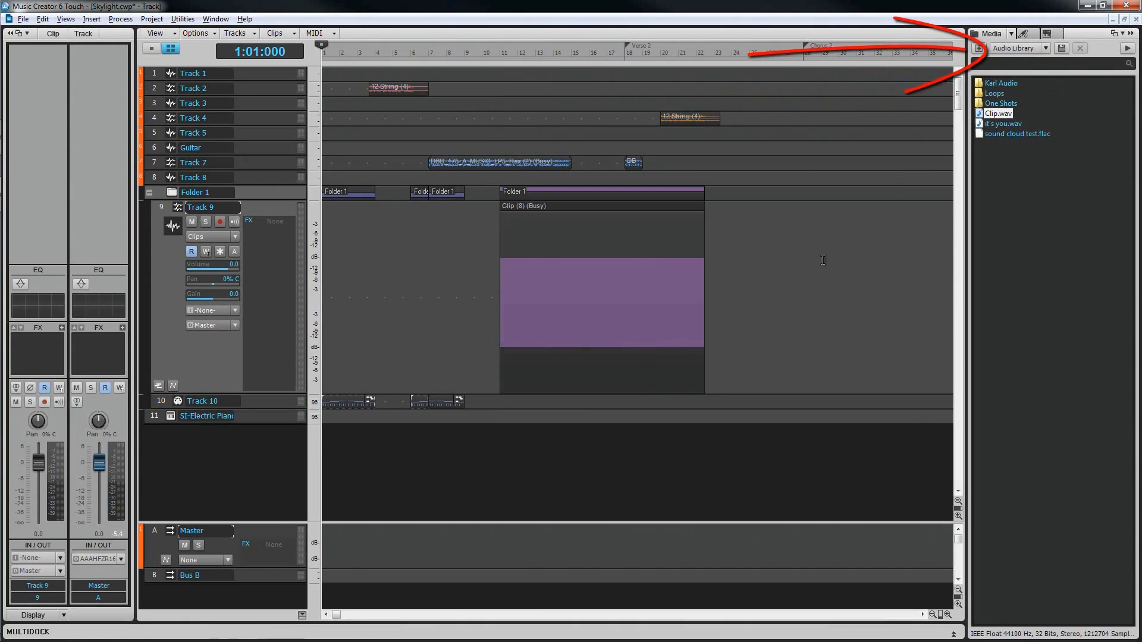
Step: Turn on the Folders view in the media Browser to show the folder tree
{"action": "left_click", "coordinate": [1010, 34]}
{"action": "mouse_move", "coordinate": [999, 49]}
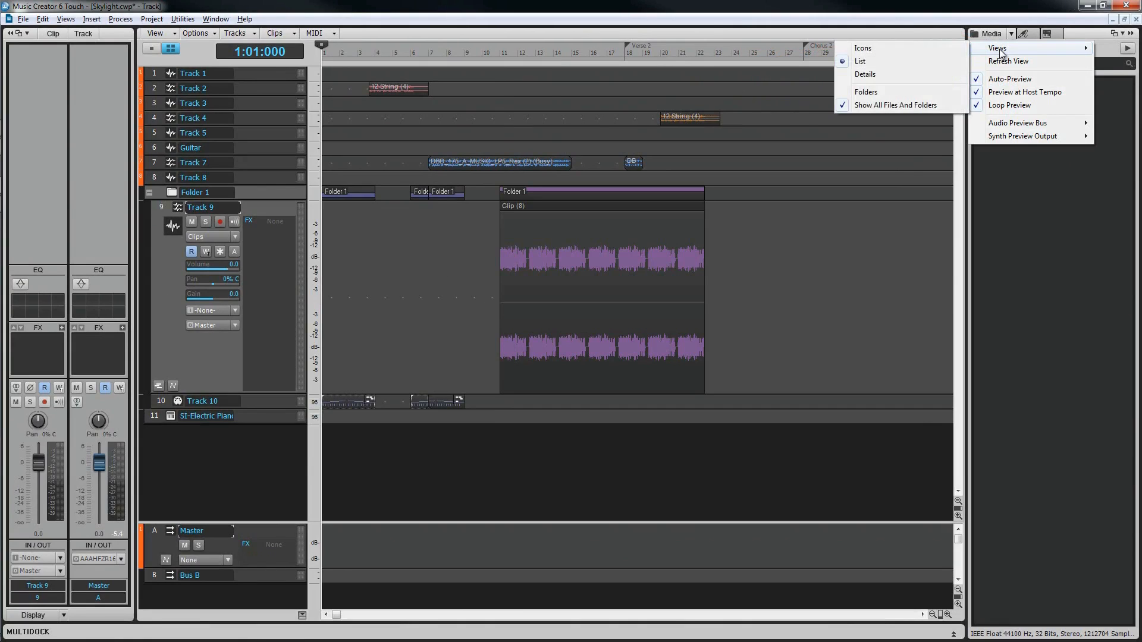
{"action": "left_click", "coordinate": [867, 93]}
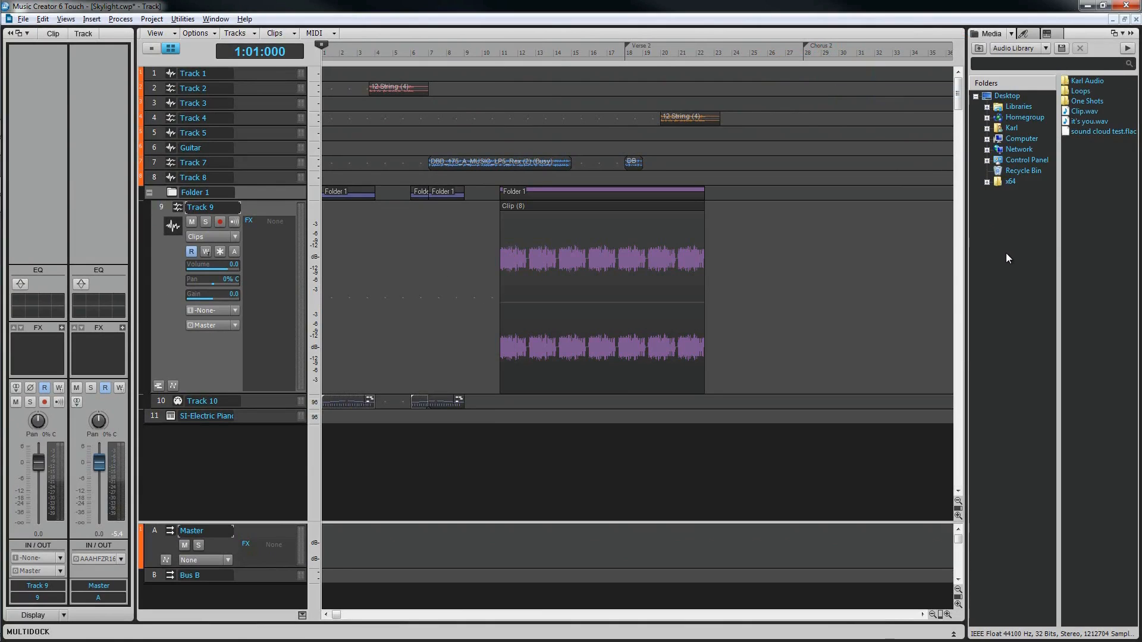
Step: Open the My Videos folder from the Browser's folder tree and turn off the Folders view
{"action": "left_click", "coordinate": [987, 128]}
{"action": "left_click", "coordinate": [1033, 321]}
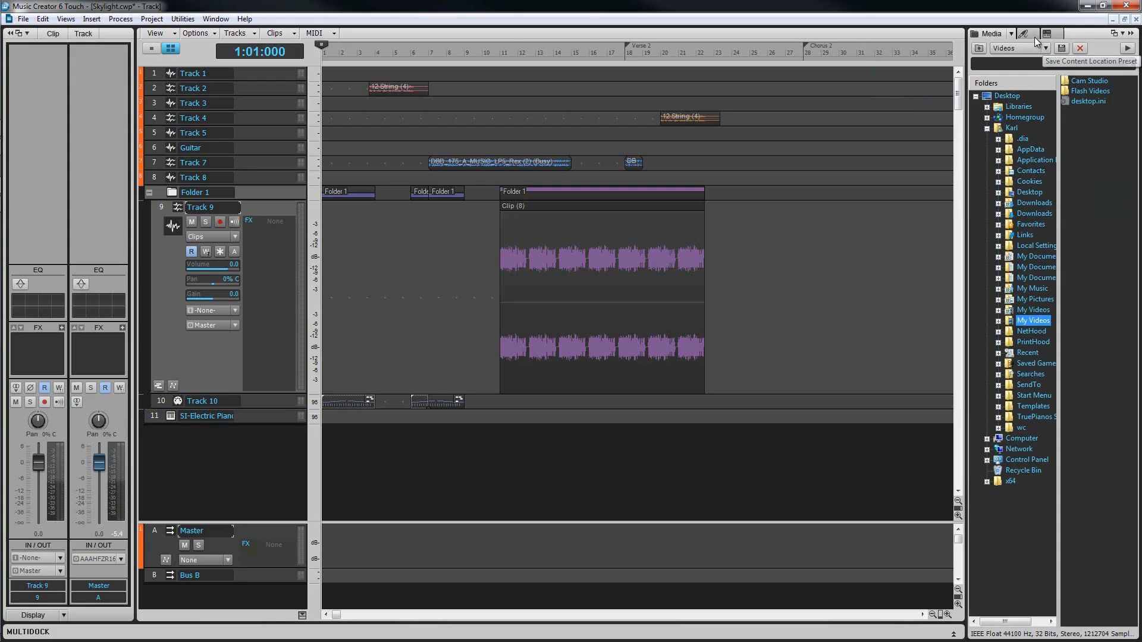
{"action": "left_click", "coordinate": [1011, 34]}
{"action": "mouse_move", "coordinate": [1011, 48]}
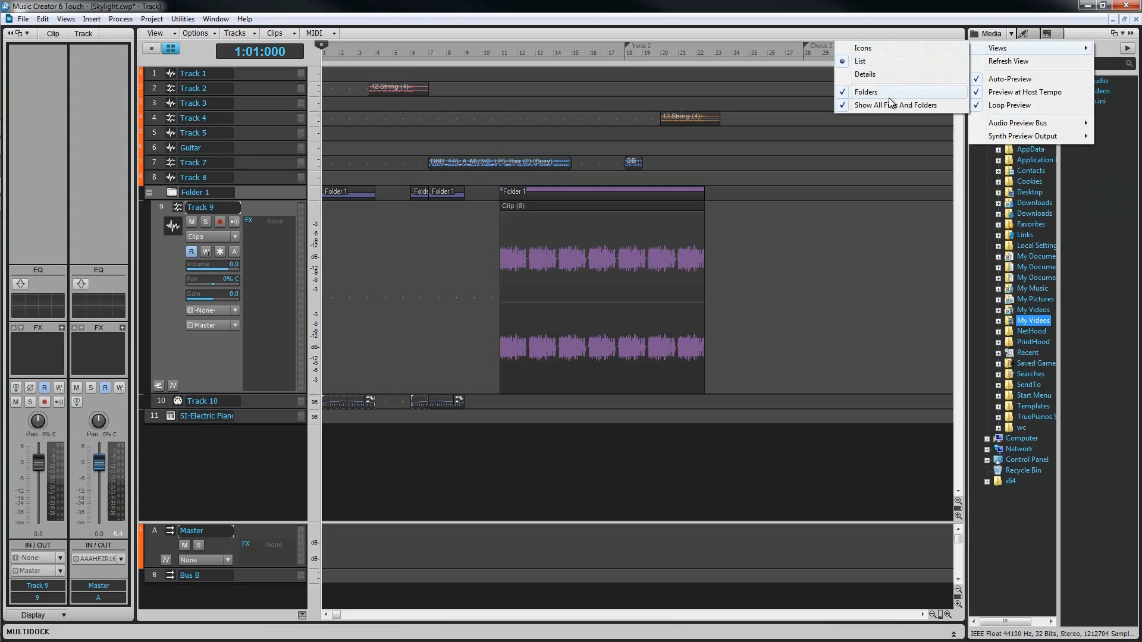
{"action": "left_click", "coordinate": [857, 92]}
Step: Browse from the Audio Library to the Bass folder, preview Bass Changed.wav and stop the preview
{"action": "left_click", "coordinate": [1046, 48]}
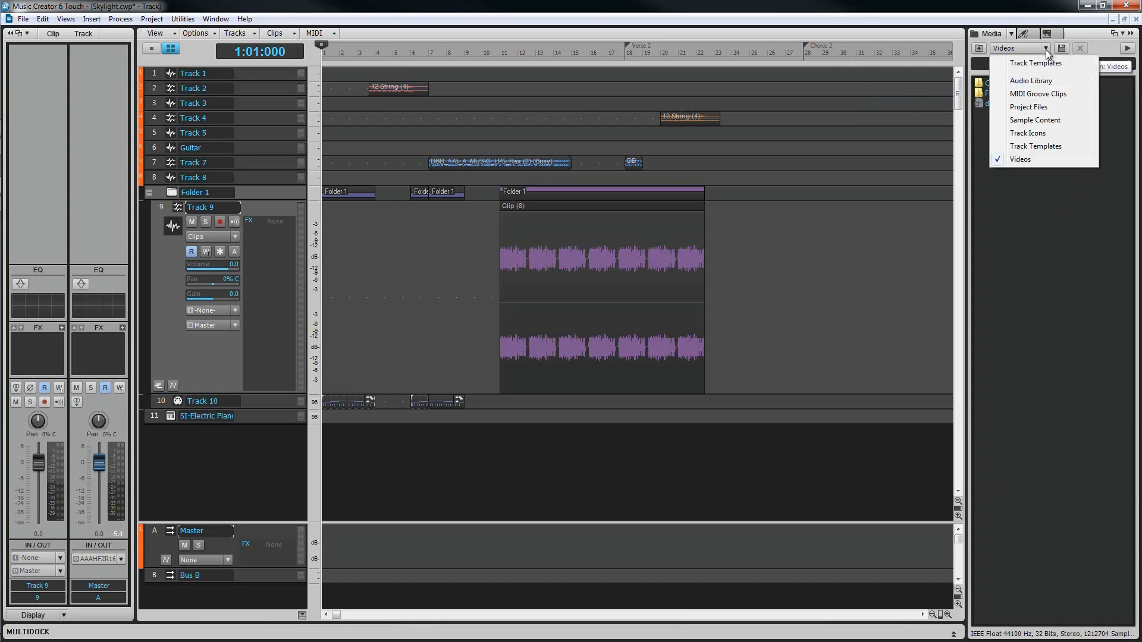
{"action": "left_click", "coordinate": [1035, 85]}
{"action": "double_click", "coordinate": [1031, 86]}
{"action": "double_click", "coordinate": [1002, 85]}
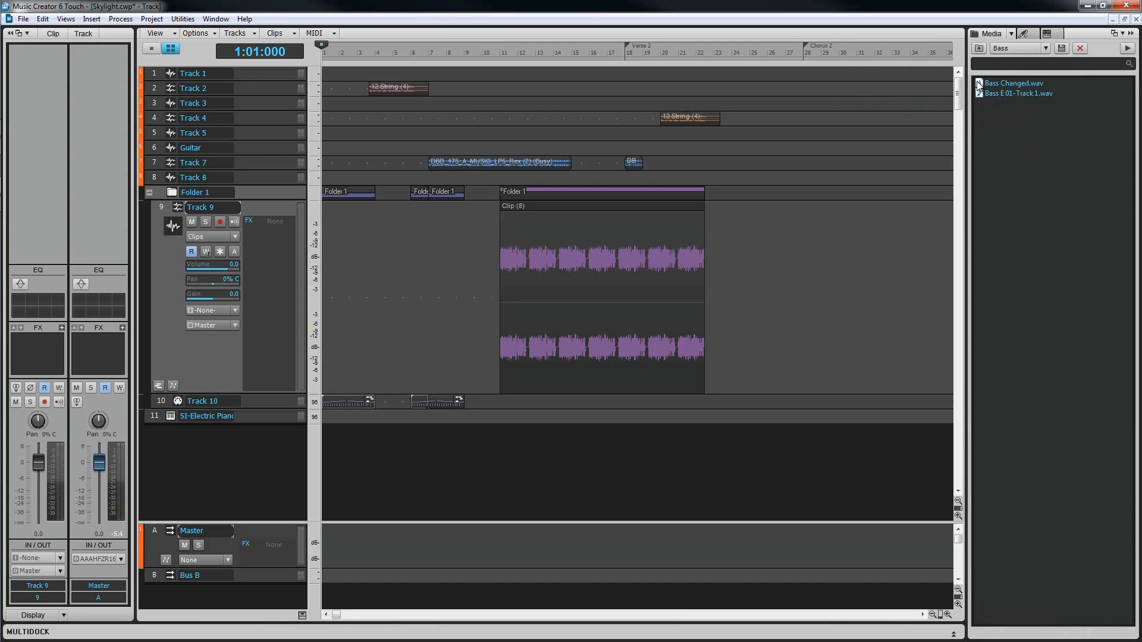
{"action": "left_click", "coordinate": [1009, 86]}
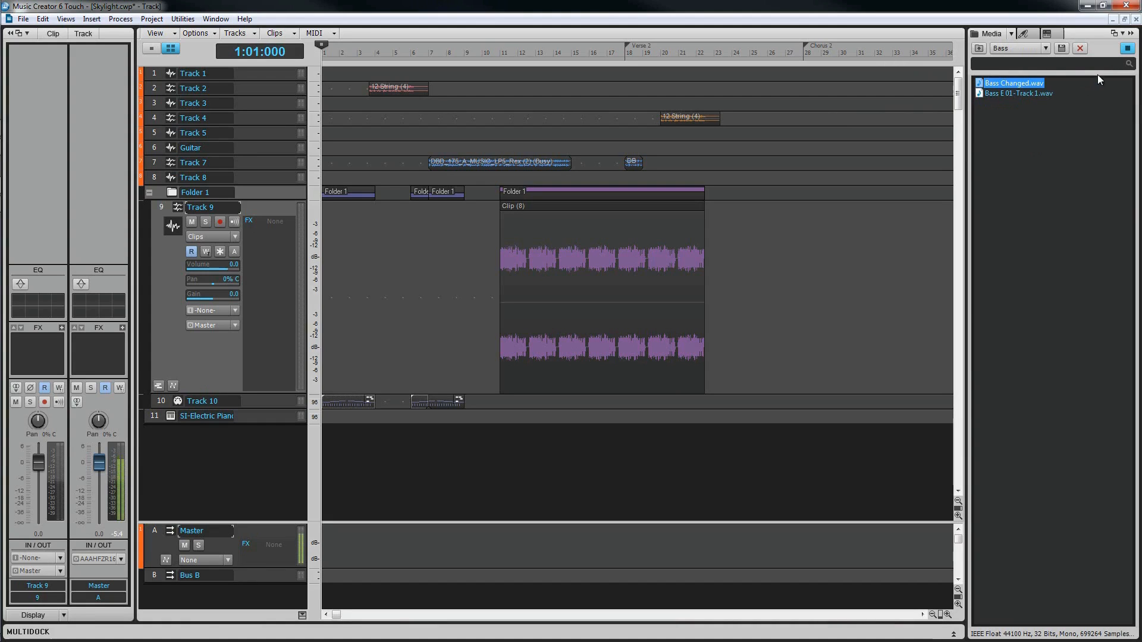
{"action": "left_click", "coordinate": [1126, 50]}
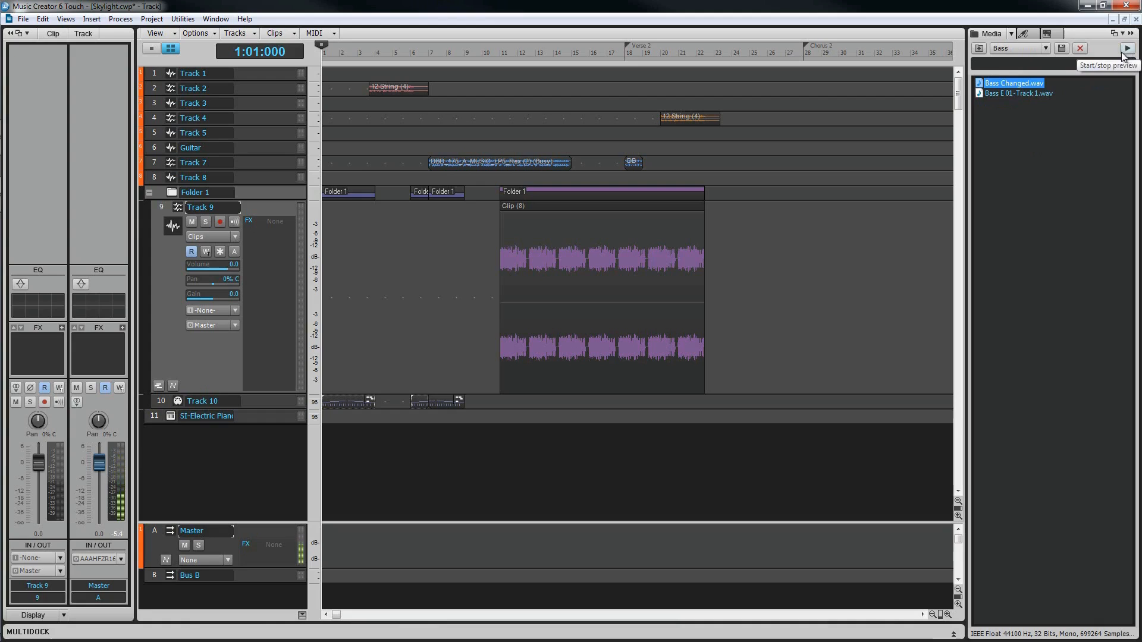
Step: View the media Browser's preview options, including Audio Preview Bus and Synth Preview Output
{"action": "left_click", "coordinate": [1010, 34]}
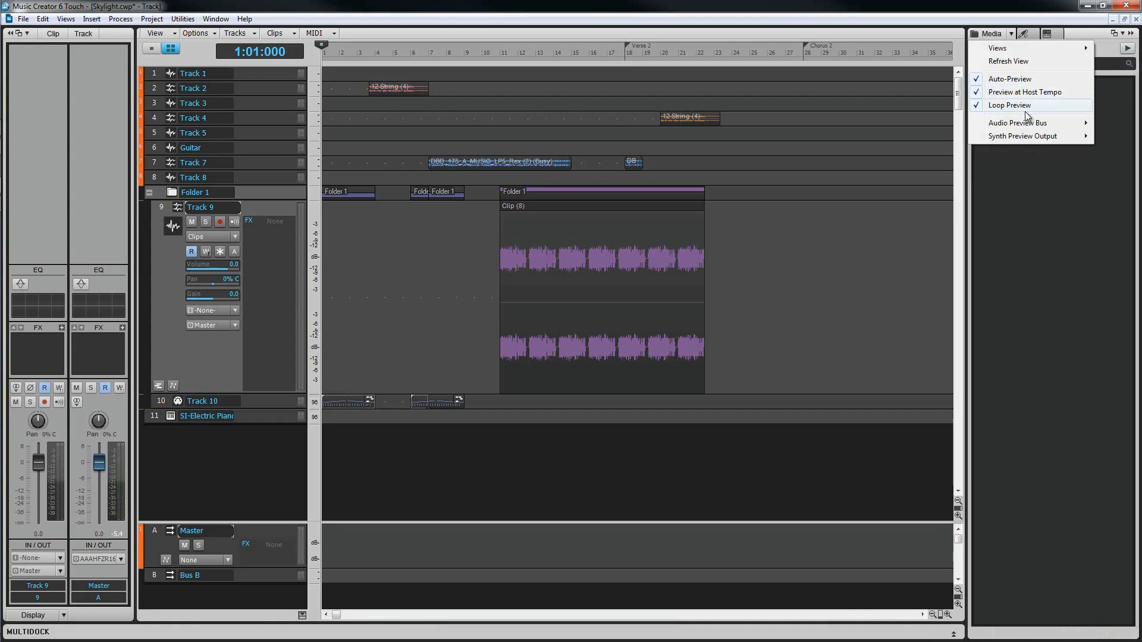
{"action": "mouse_move", "coordinate": [1027, 124]}
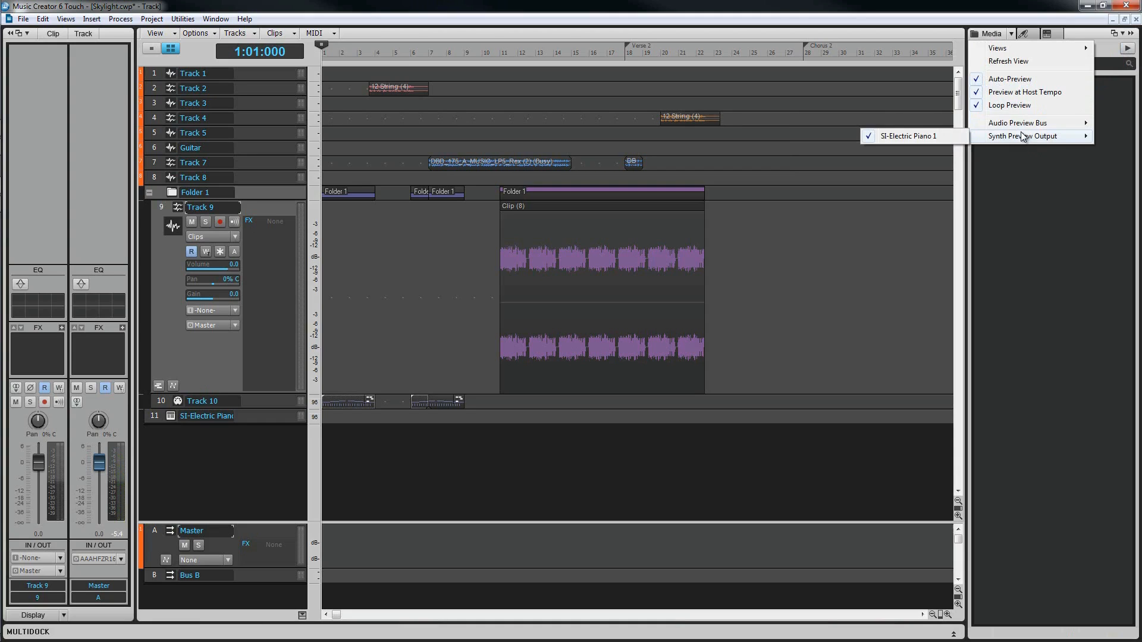
{"action": "left_click", "coordinate": [1037, 187]}
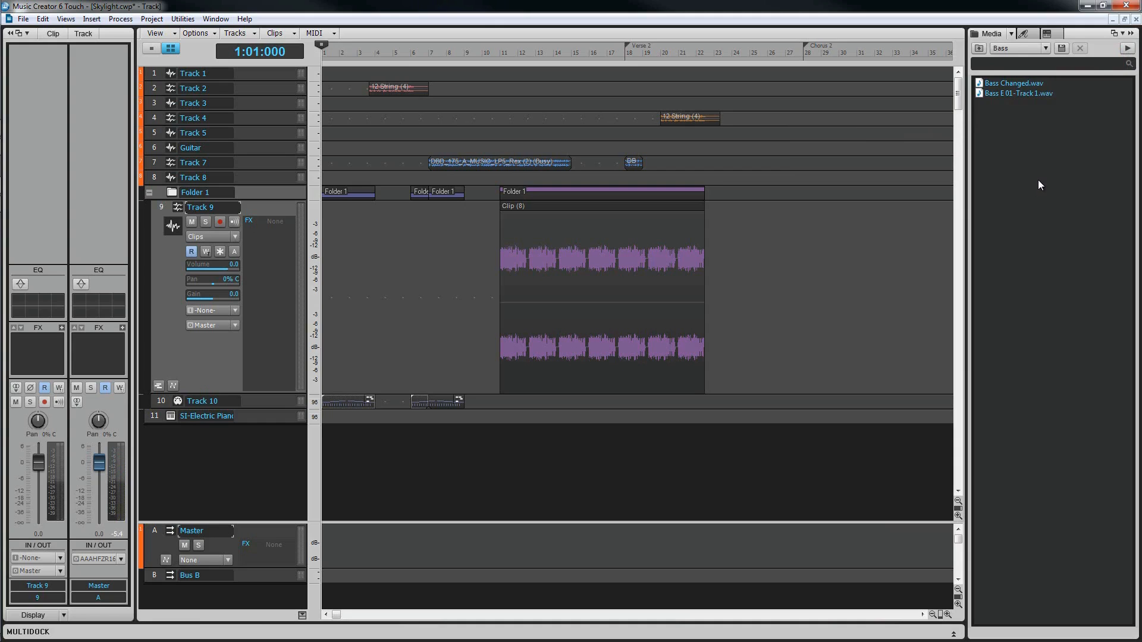
Step: Open the Audio Library's Loops folder in the media Browser and search it for "Drum"
{"action": "left_click", "coordinate": [1018, 48]}
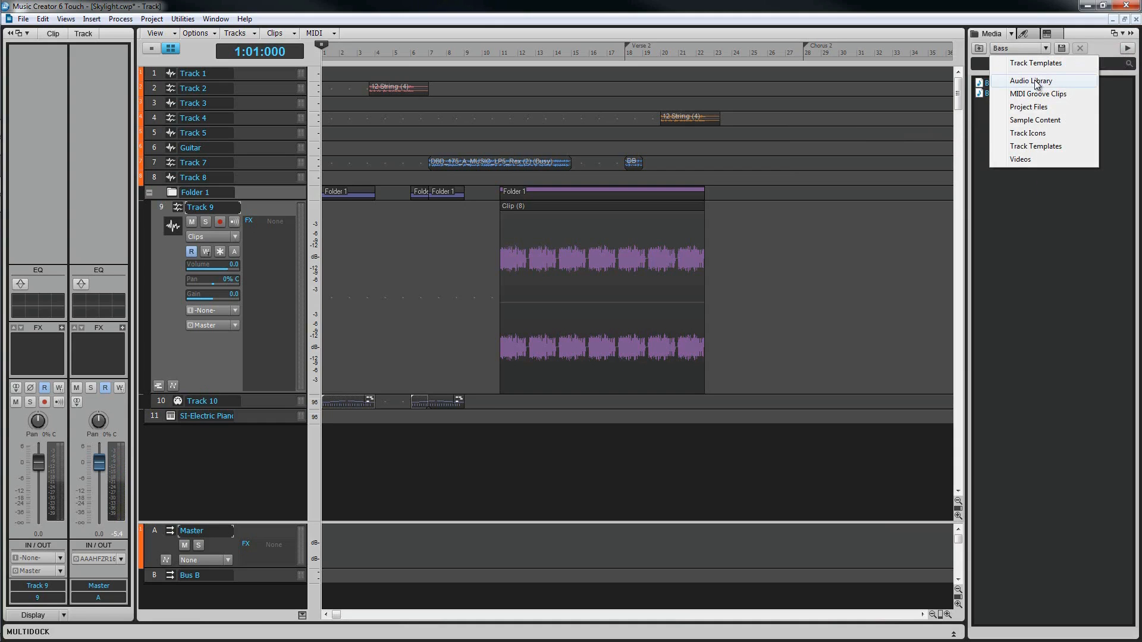
{"action": "left_click", "coordinate": [999, 82]}
{"action": "double_click", "coordinate": [989, 93]}
{"action": "left_click", "coordinate": [986, 65]}
{"action": "type", "text": "Drum"}
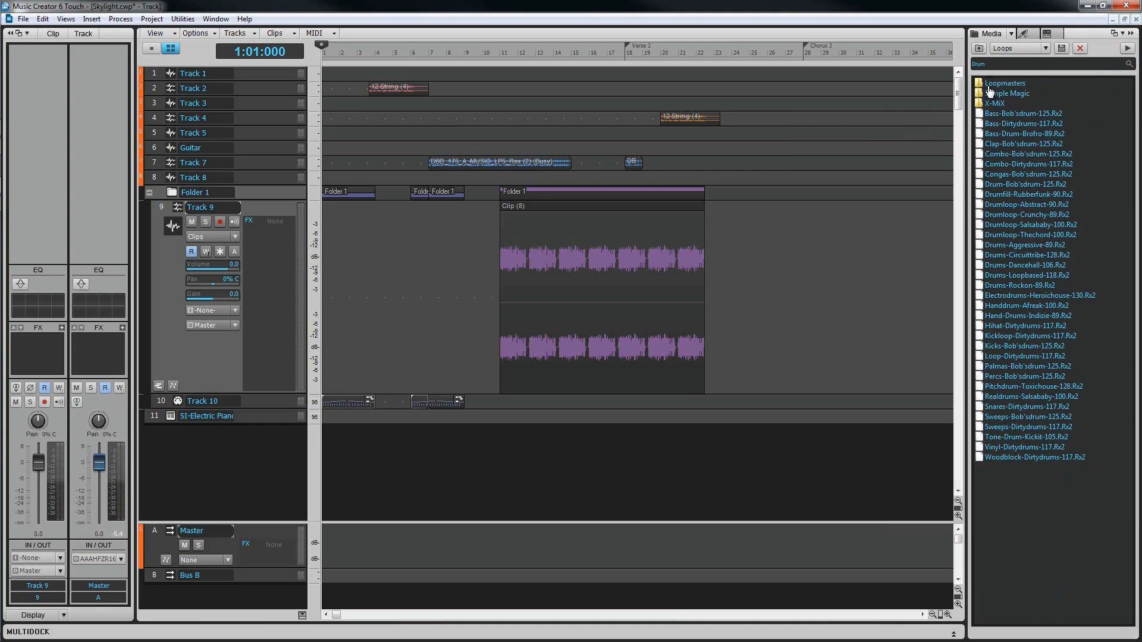
Step: Go through Loopmasters to the DANNY BYRD folder and clear the search text to list all its loops
{"action": "double_click", "coordinate": [987, 87]}
{"action": "double_click", "coordinate": [989, 92]}
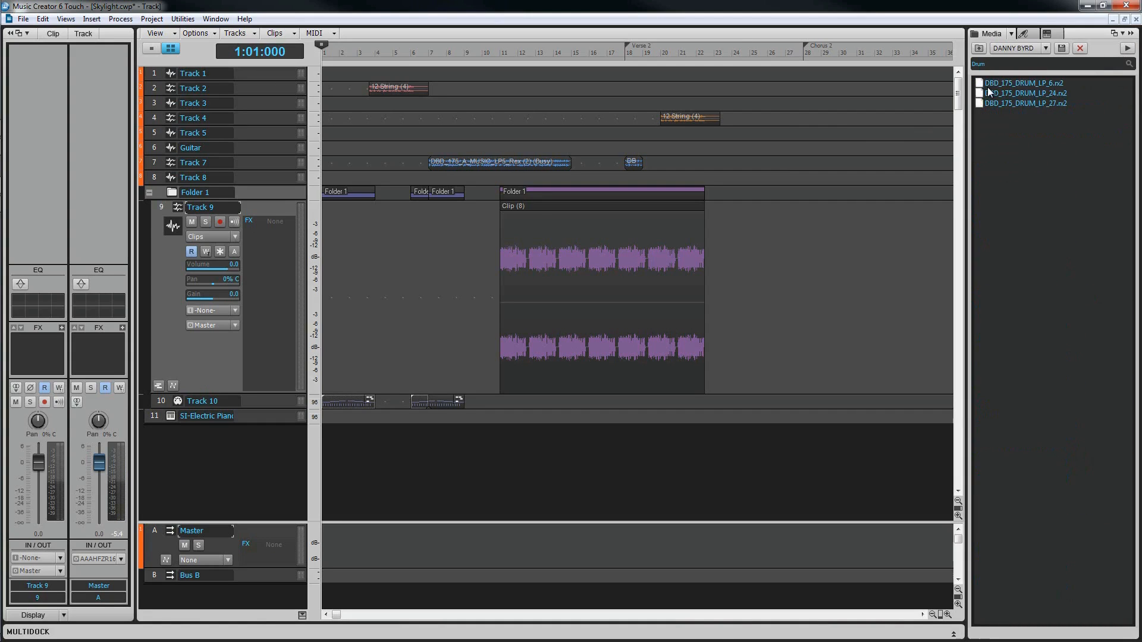
{"action": "left_click", "coordinate": [998, 65]}
{"action": "key", "text": "BackSpace"}
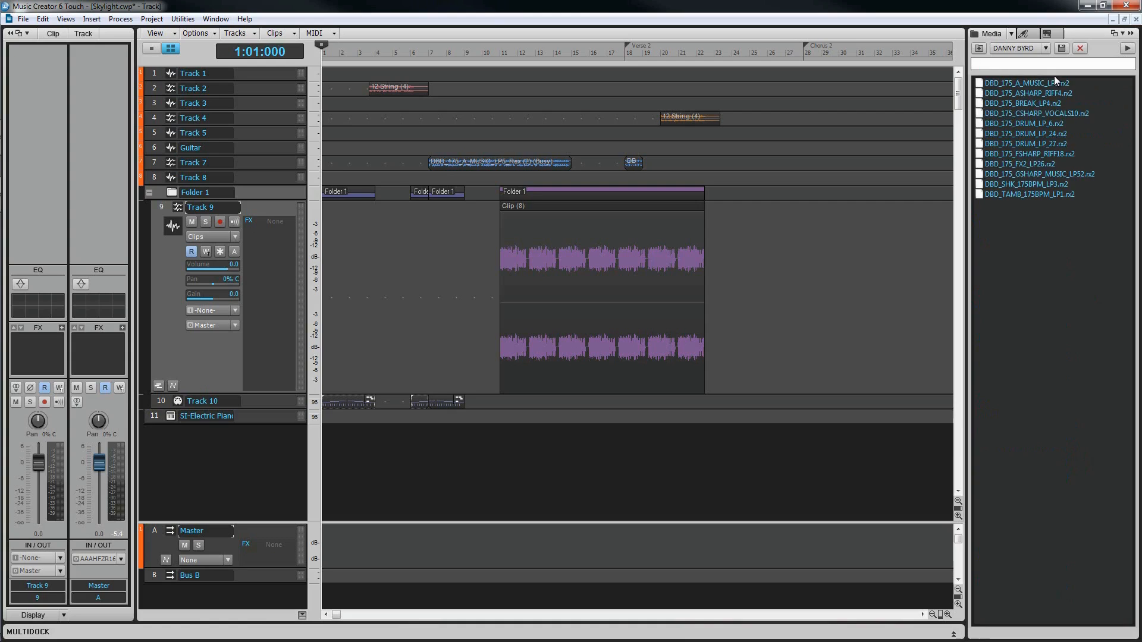
{"action": "left_click", "coordinate": [1071, 305]}
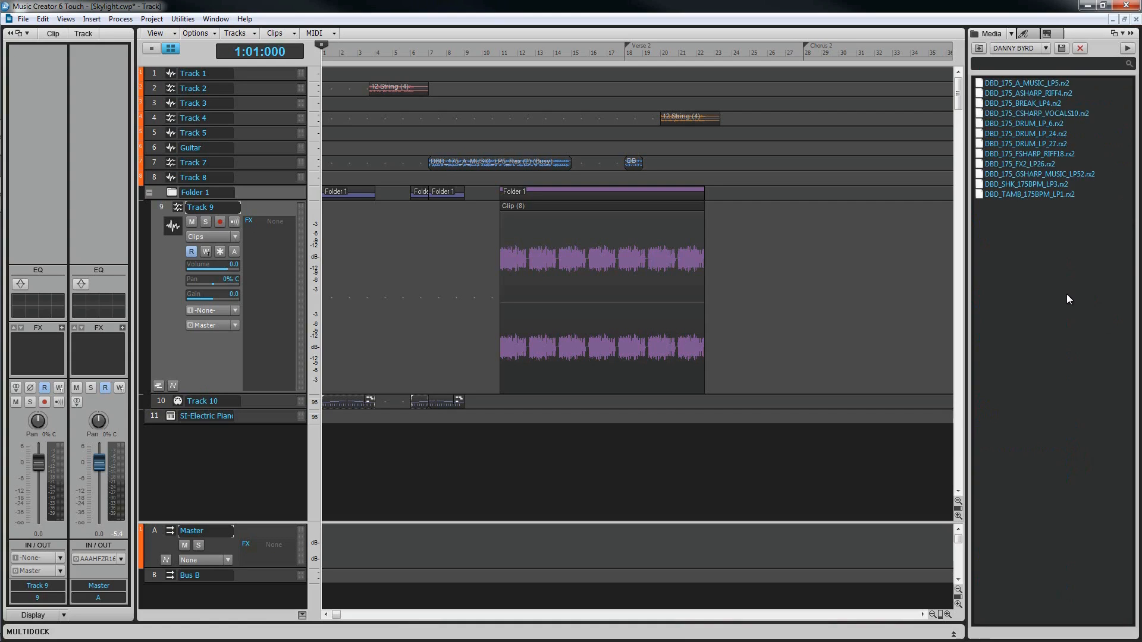
Step: Switch the Browser to its plug-ins and view the MIDI effects, instruments and ReWire categories, ending on Audio FX
{"action": "left_click", "coordinate": [1022, 33]}
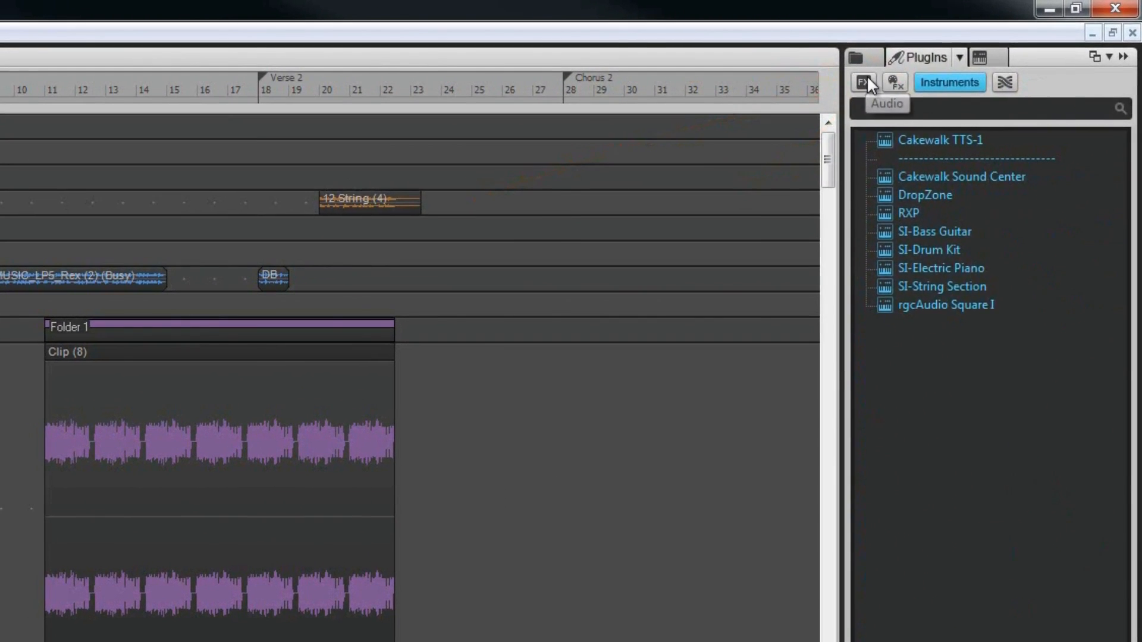
{"action": "left_click", "coordinate": [980, 48]}
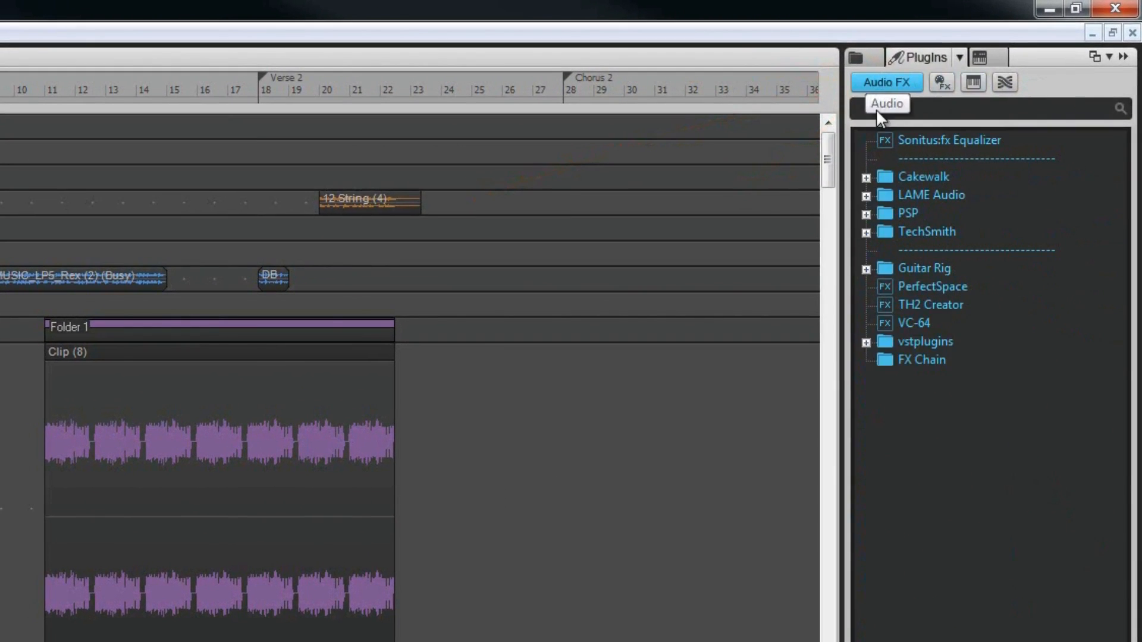
{"action": "left_click", "coordinate": [946, 77]}
{"action": "left_click", "coordinate": [968, 80]}
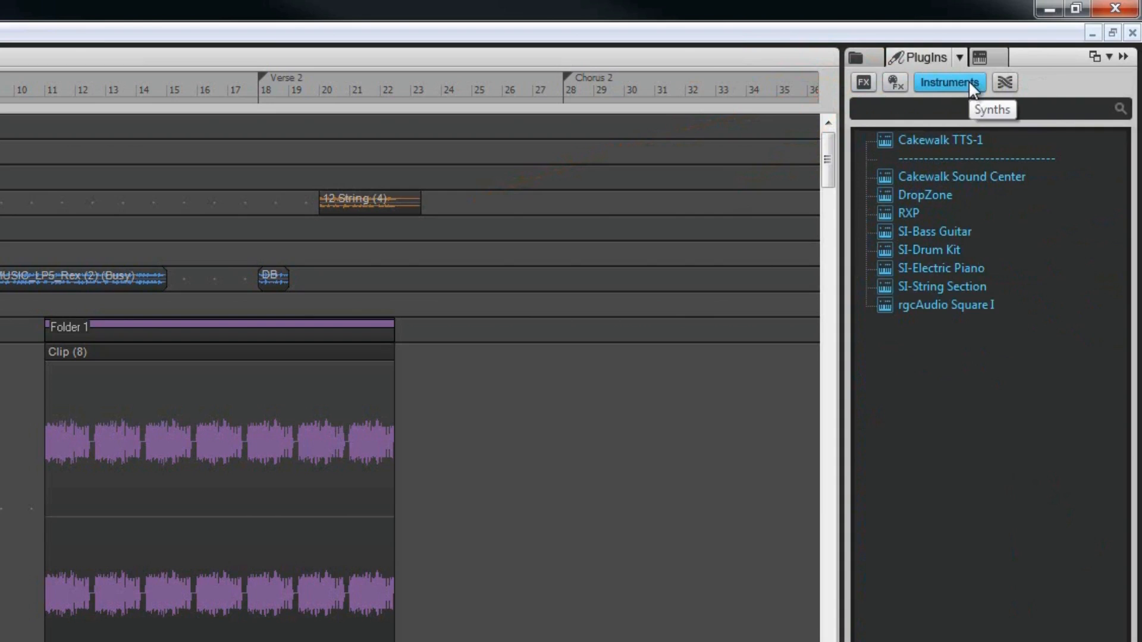
{"action": "left_click", "coordinate": [1008, 84]}
{"action": "left_click", "coordinate": [863, 82]}
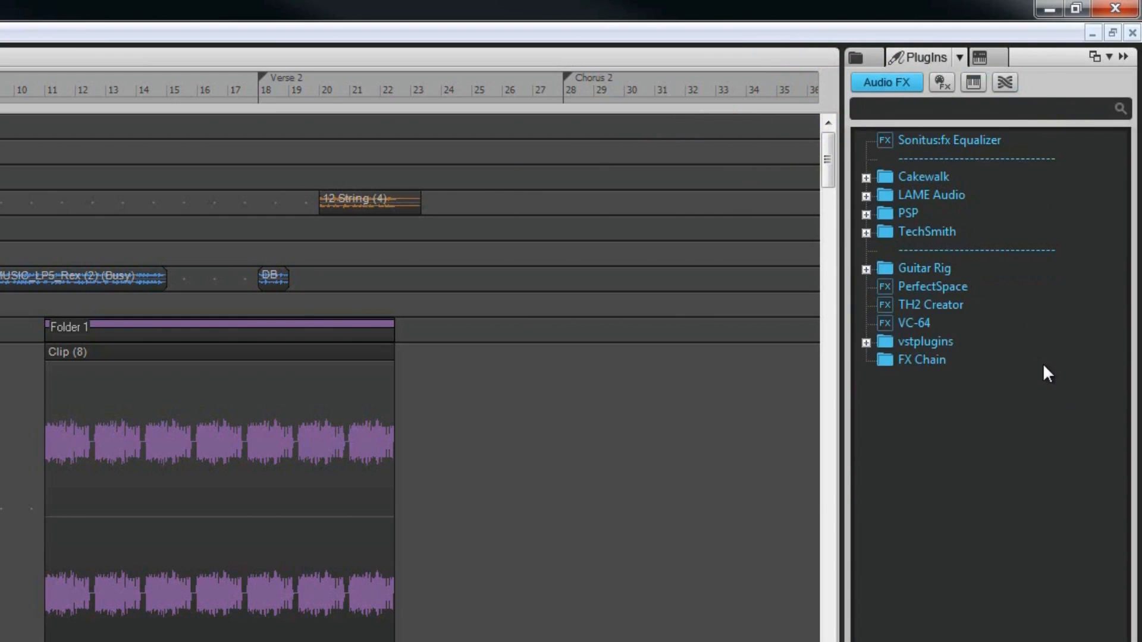
Step: Insert the Cakewalk Classic Phaser audio effect into Track 9's FX bin and close its window
{"action": "left_click", "coordinate": [865, 176]}
{"action": "left_click_drag", "start_coordinate": [972, 211], "coordinate": [0, 530]}
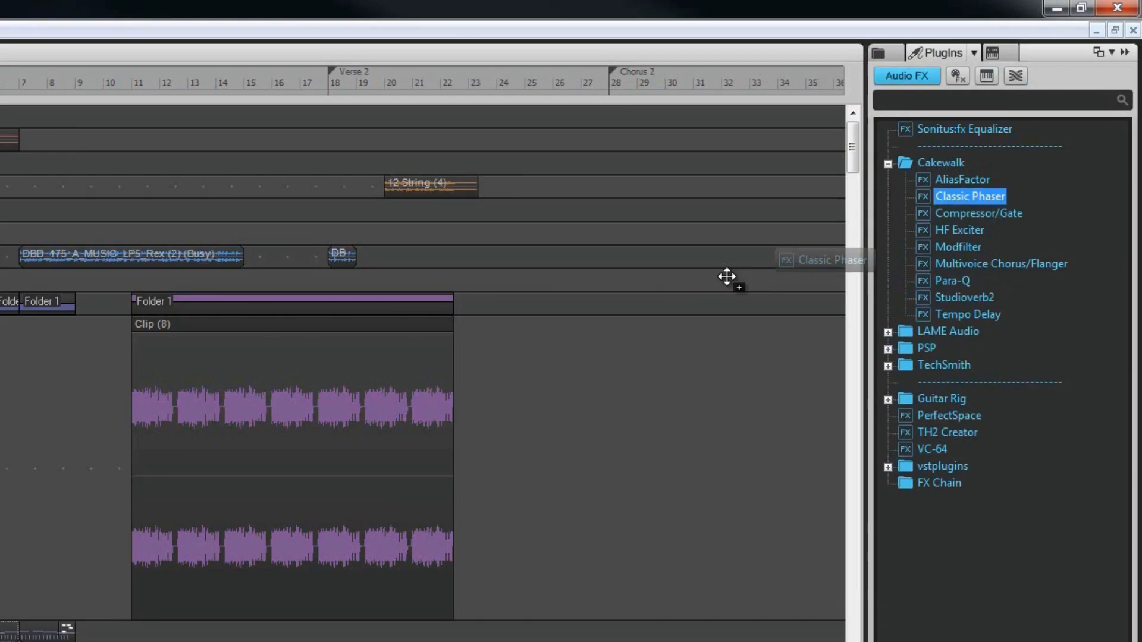
{"action": "left_click_drag", "start_coordinate": [329, 310], "coordinate": [269, 301]}
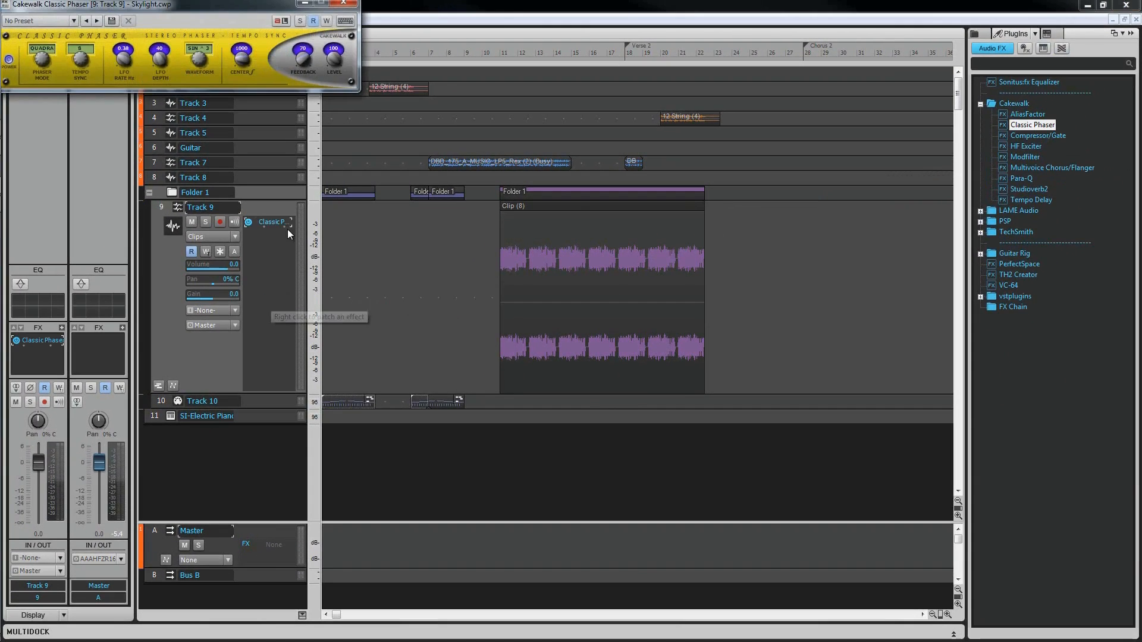
{"action": "left_click", "coordinate": [344, 4]}
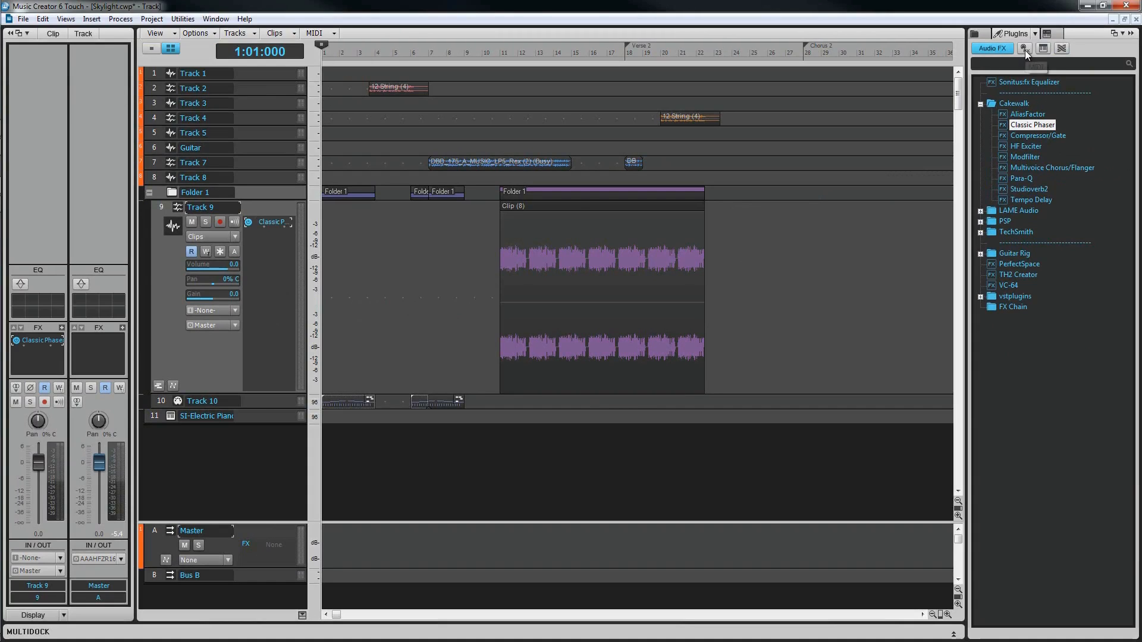
Step: Try to insert the Chord Analyzer MIDI effect into Track 9's FX bin
{"action": "left_click", "coordinate": [1026, 51]}
{"action": "left_click_drag", "start_coordinate": [1023, 93], "coordinate": [266, 304]}
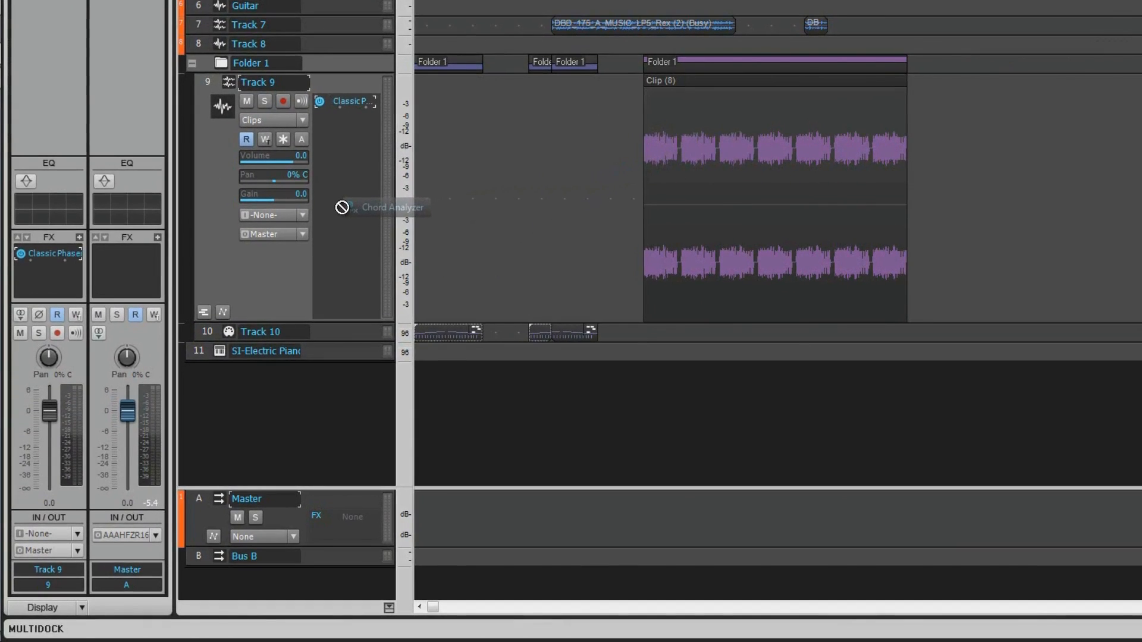
{"action": "left_click_drag", "start_coordinate": [342, 207], "coordinate": [342, 205]}
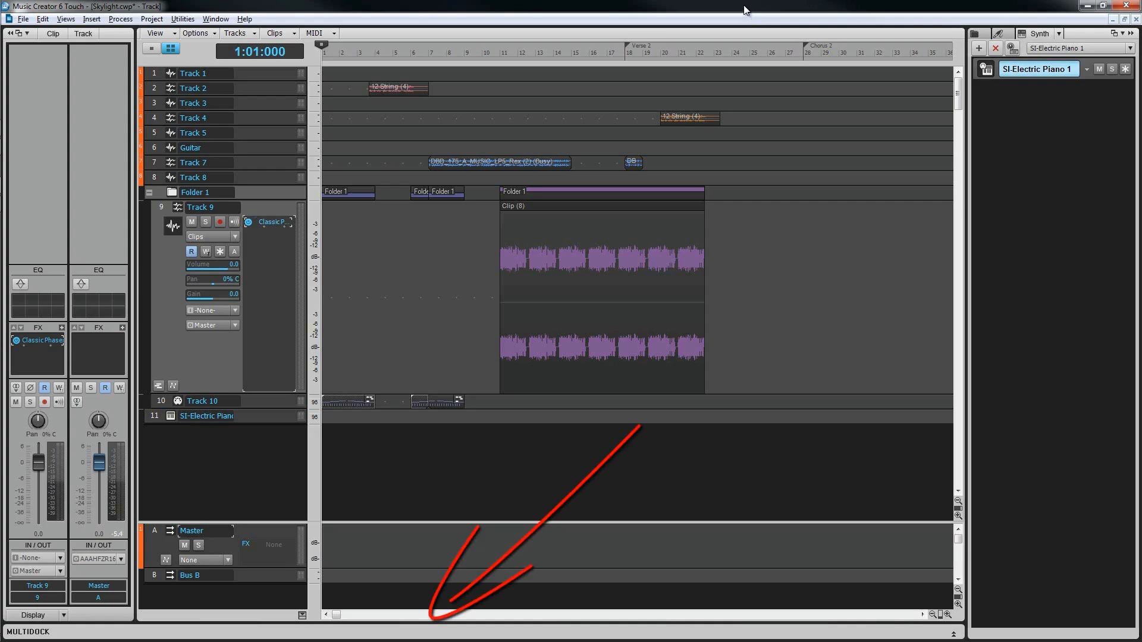
Step: Open the Console view in the MultiDock, maximize the MultiDock and restore it to its docked size
{"action": "key", "text": "alt+2"}
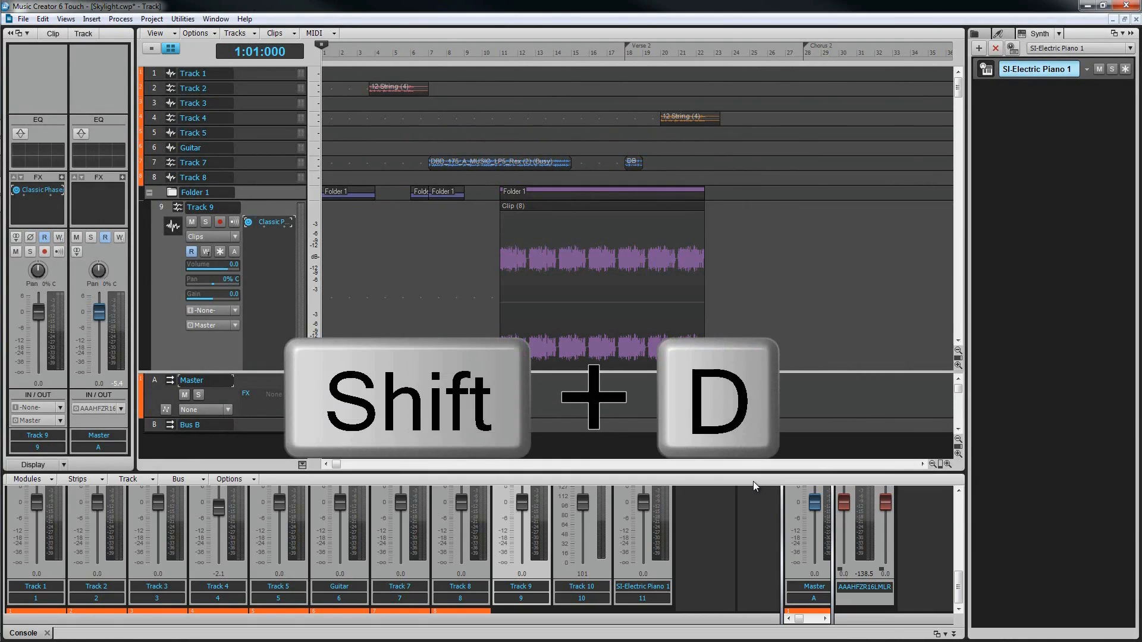
{"action": "key", "text": "shift+d"}
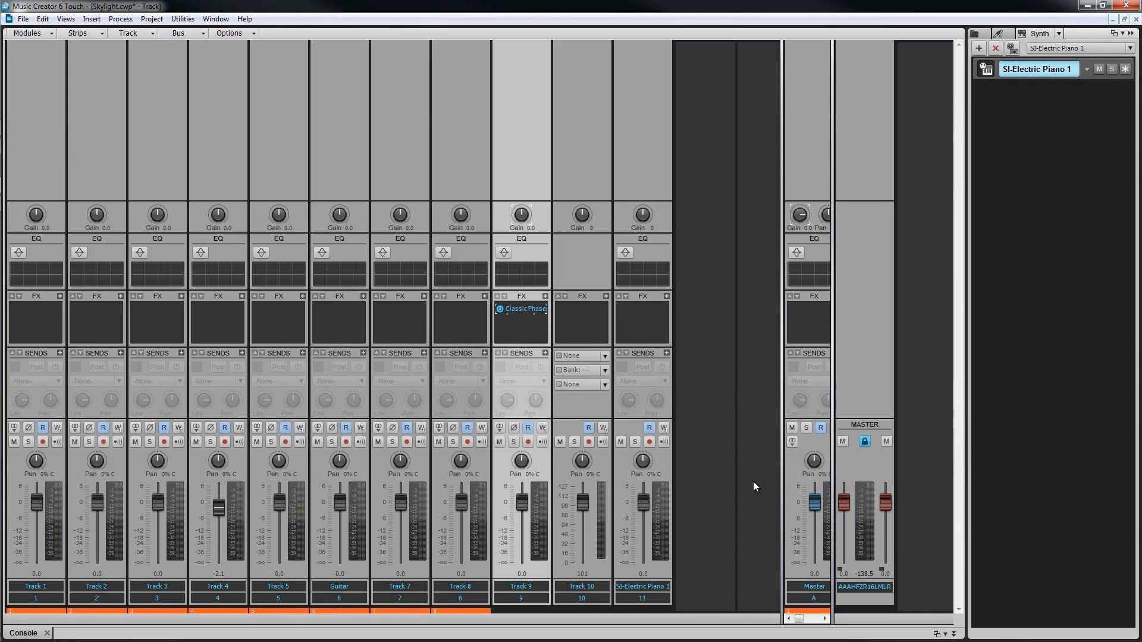
{"action": "key", "text": "shift+d"}
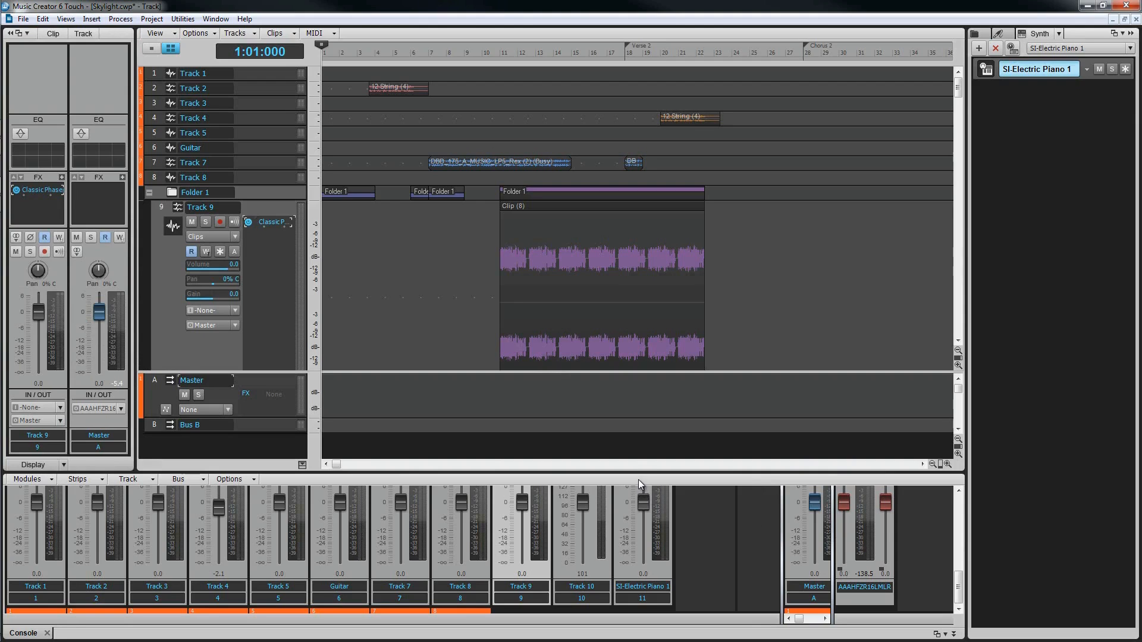
Step: Enlarge the MultiDock to about half the window height and collapse it
{"action": "left_click_drag", "start_coordinate": [638, 471], "coordinate": [645, 297]}
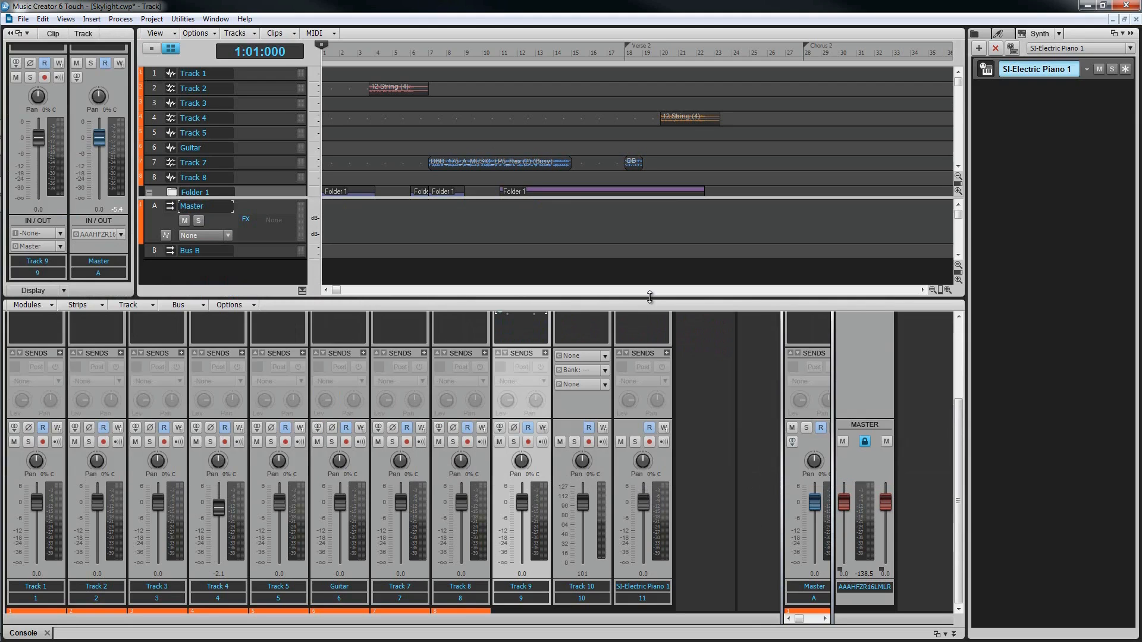
{"action": "key", "text": "d"}
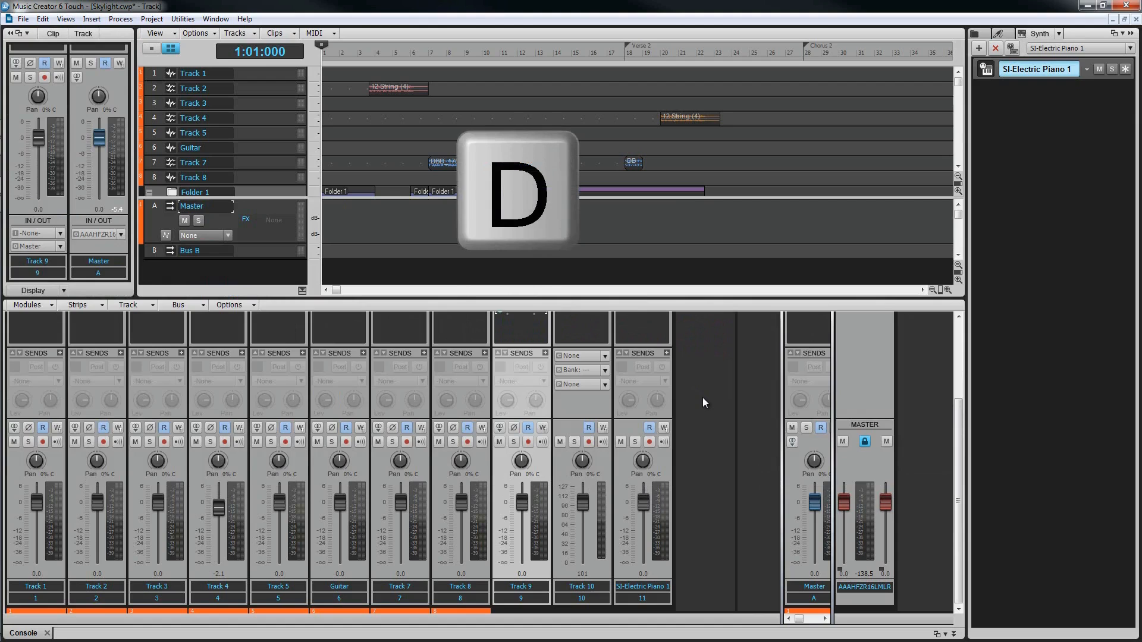
{"action": "key", "text": "d"}
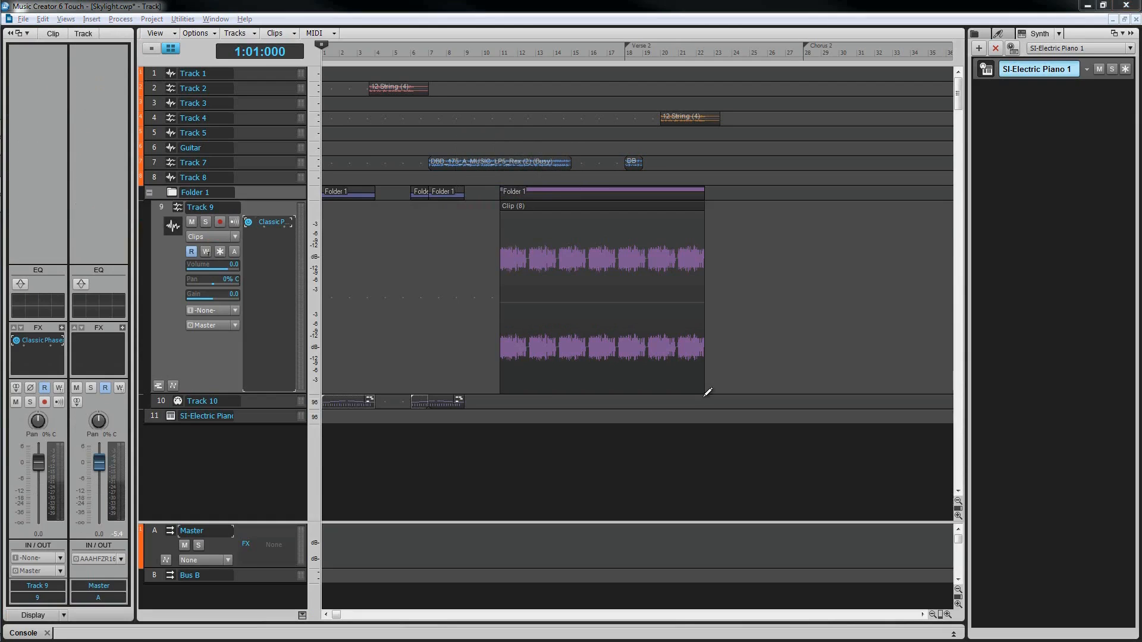
Step: Open Track 9's Piano Roll in the MultiDock and cycle between the Console and Piano Roll, ending on the Piano Roll
{"action": "key", "text": "alt+3"}
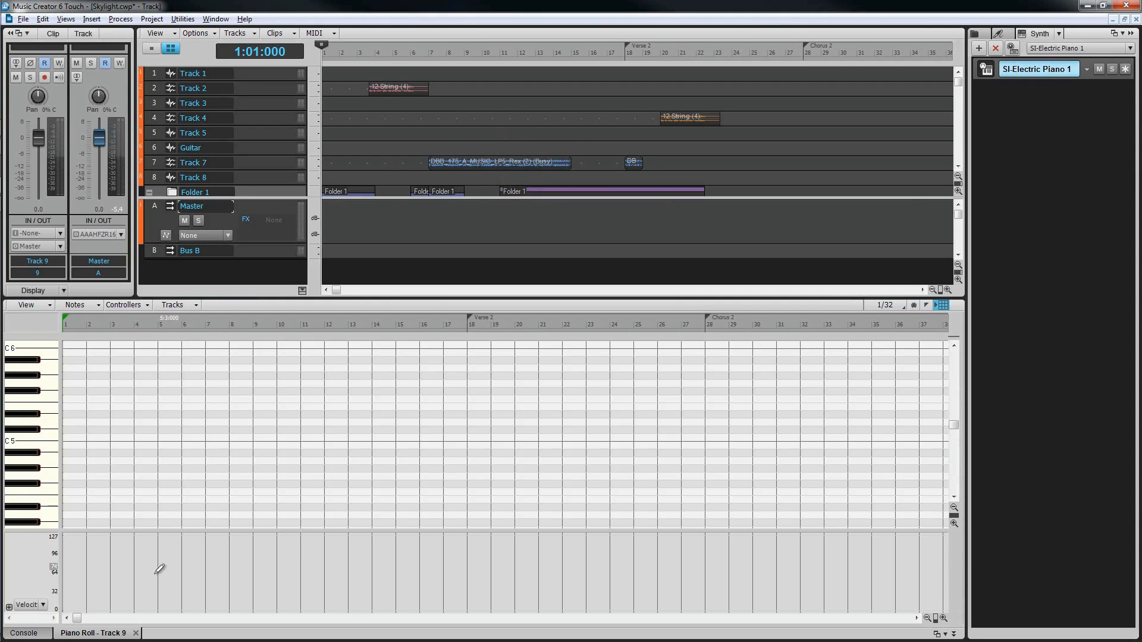
{"action": "left_click", "coordinate": [30, 633]}
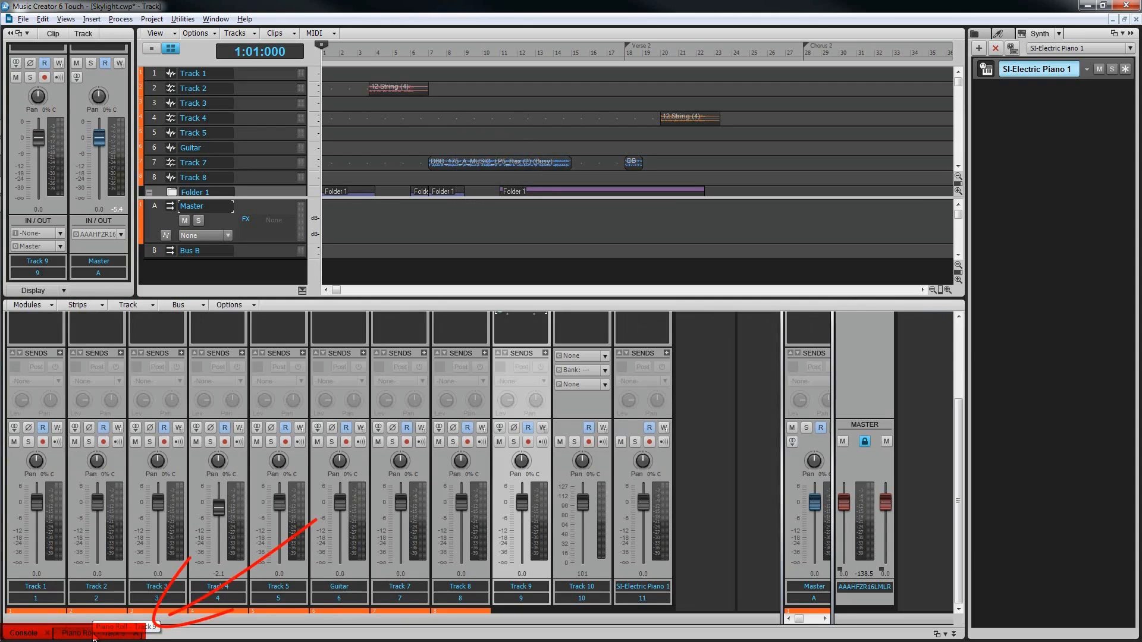
{"action": "key", "text": "ctrl+shift+Left"}
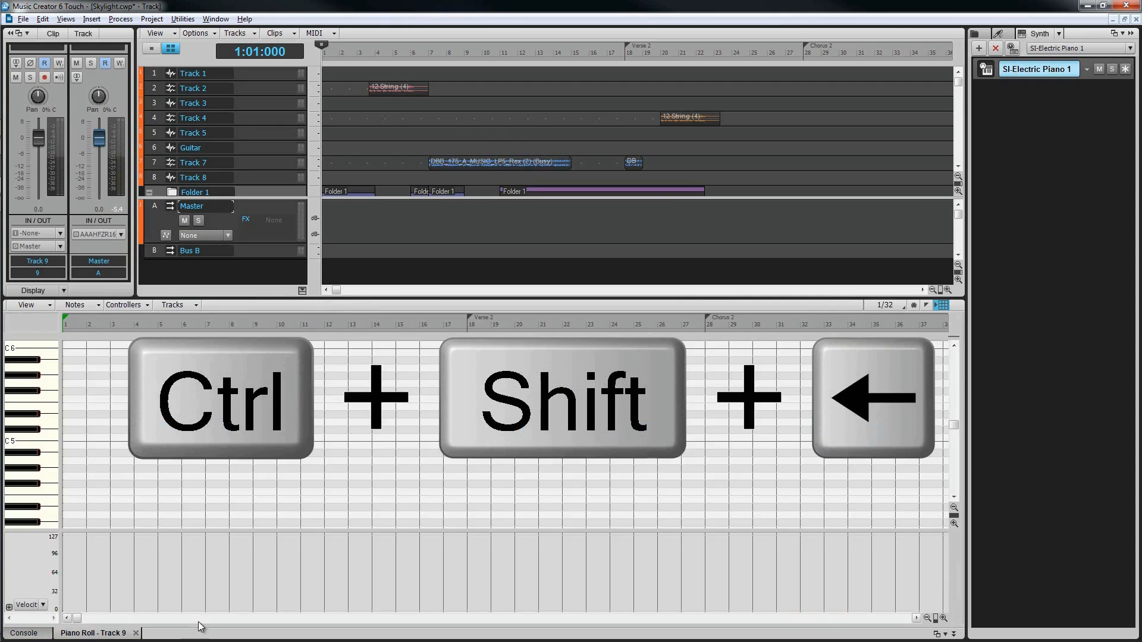
{"action": "key", "text": "ctrl+shift+Right"}
{"action": "key", "text": "ctrl+shift+Right"}
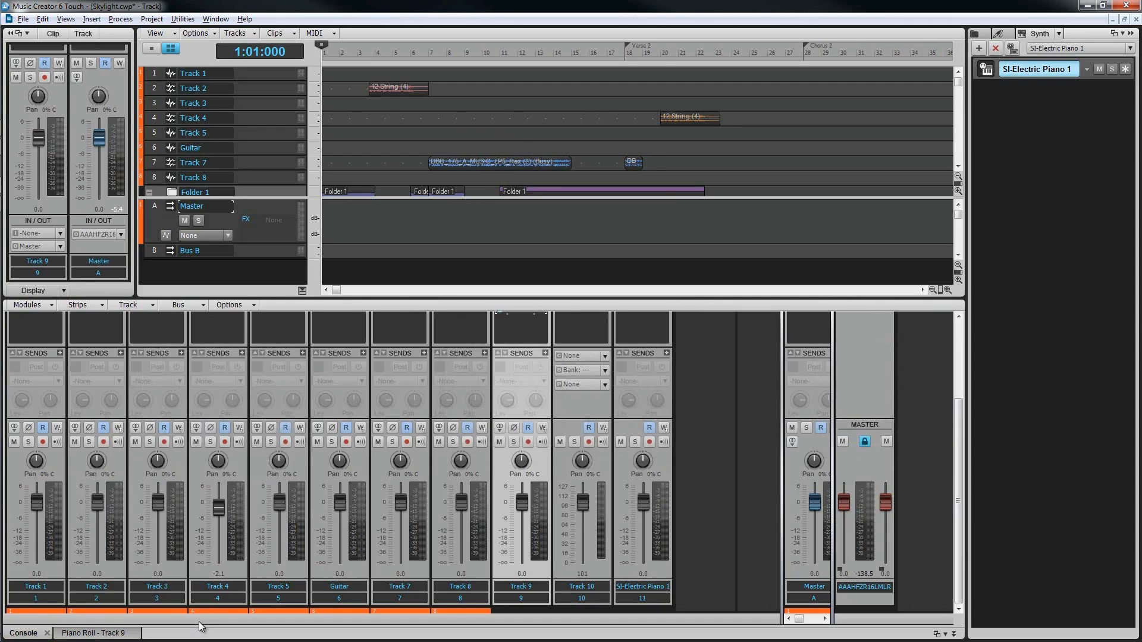
{"action": "key", "text": "ctrl+shift+Right"}
Step: Enlarge the track pane to reveal Track 9, open its Classic Phaser and dock the effect window in the MultiDock
{"action": "left_click_drag", "start_coordinate": [274, 198], "coordinate": [277, 260]}
{"action": "double_click", "coordinate": [276, 223]}
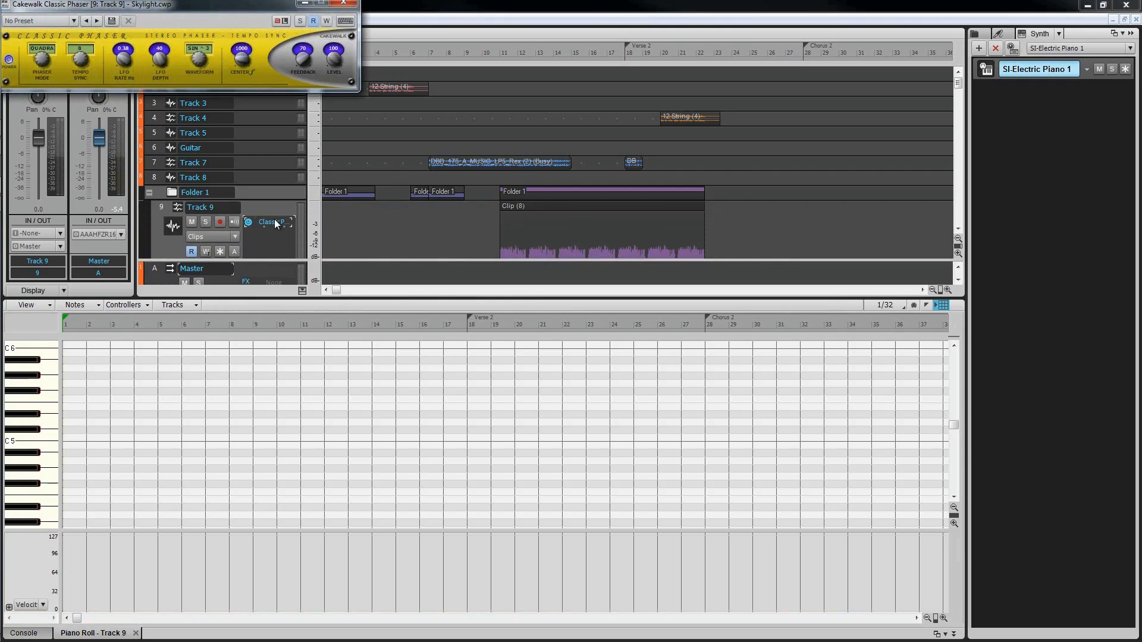
{"action": "left_click_drag", "start_coordinate": [233, 9], "coordinate": [373, 320]}
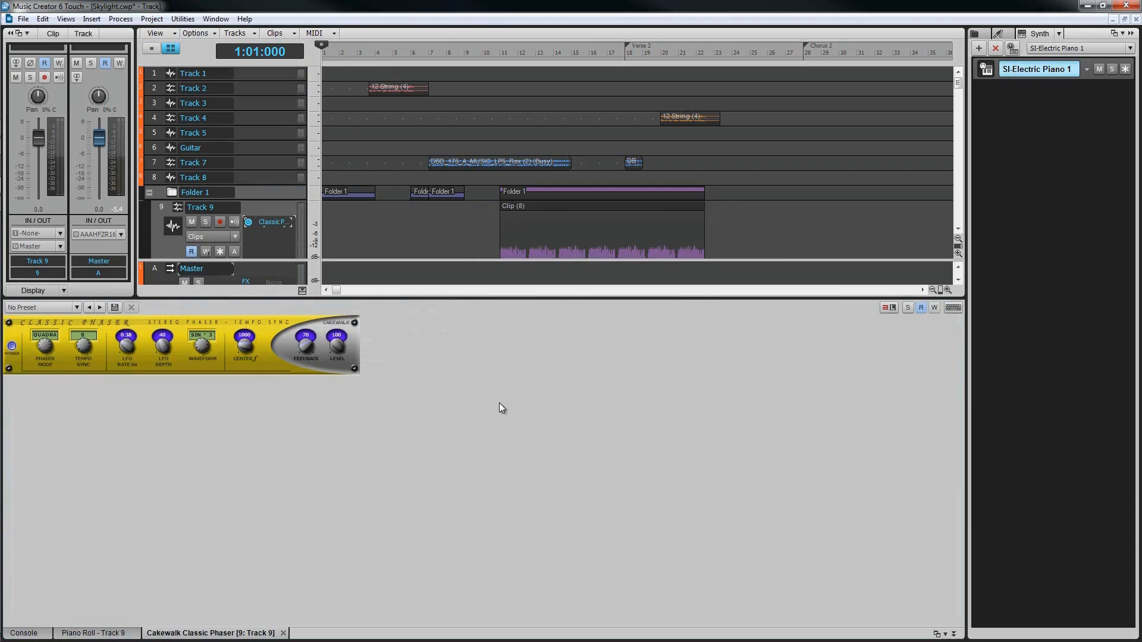
Step: Show Track 9's Piano Roll and the Console in turn in the MultiDock, and dock the MultiDock above the Track view
{"action": "left_click", "coordinate": [113, 634]}
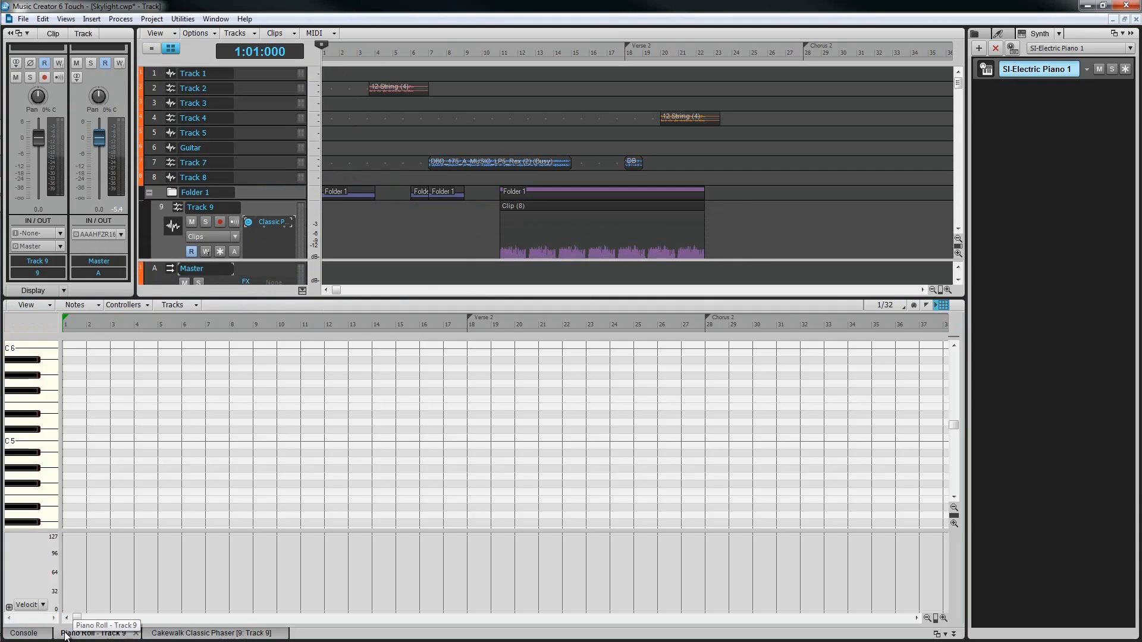
{"action": "left_click", "coordinate": [30, 633]}
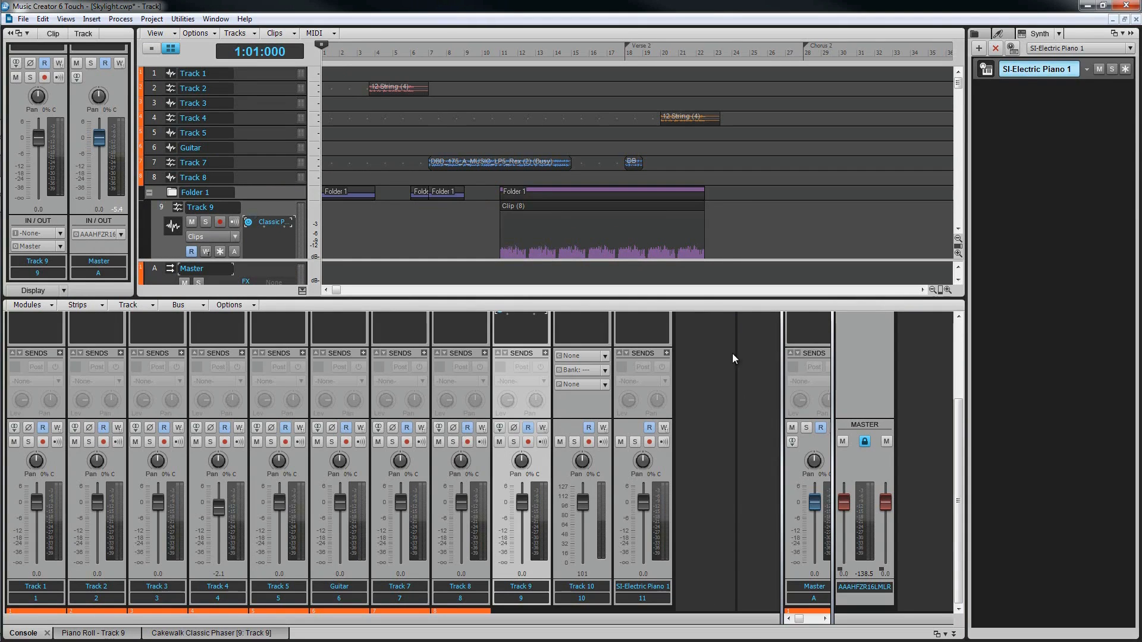
{"action": "left_click_drag", "start_coordinate": [750, 633], "coordinate": [793, 46]}
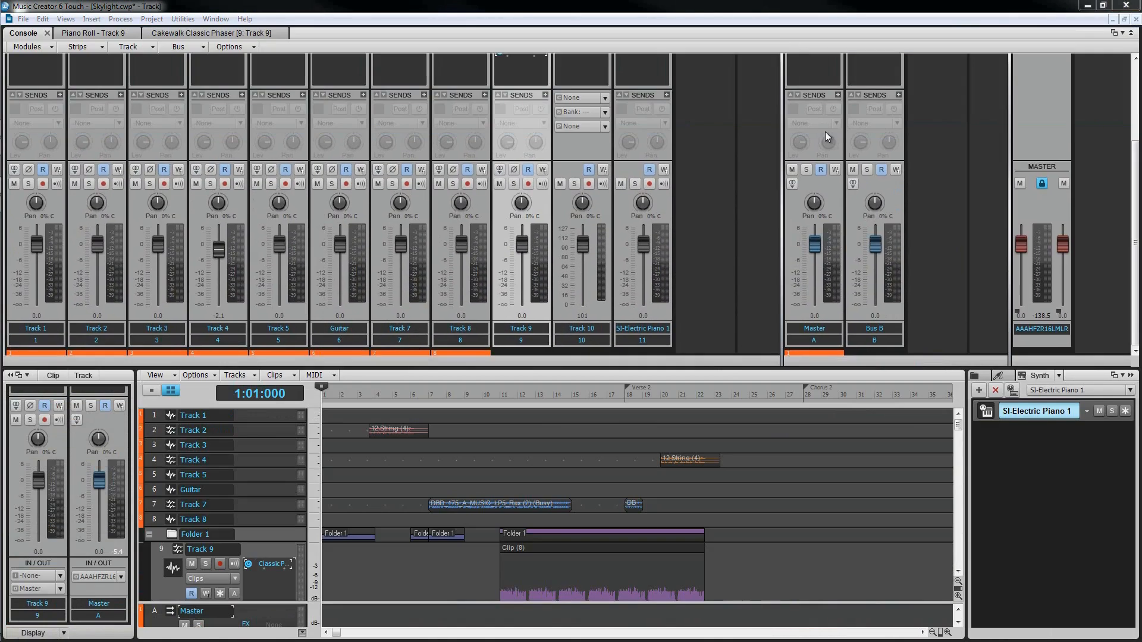
Step: Float the MultiDock, redock it across the full width below the Track view and collapse it
{"action": "left_click", "coordinate": [1114, 33]}
{"action": "left_click_drag", "start_coordinate": [814, 56], "coordinate": [446, 621]}
{"action": "left_click_drag", "start_coordinate": [627, 617], "coordinate": [639, 544]}
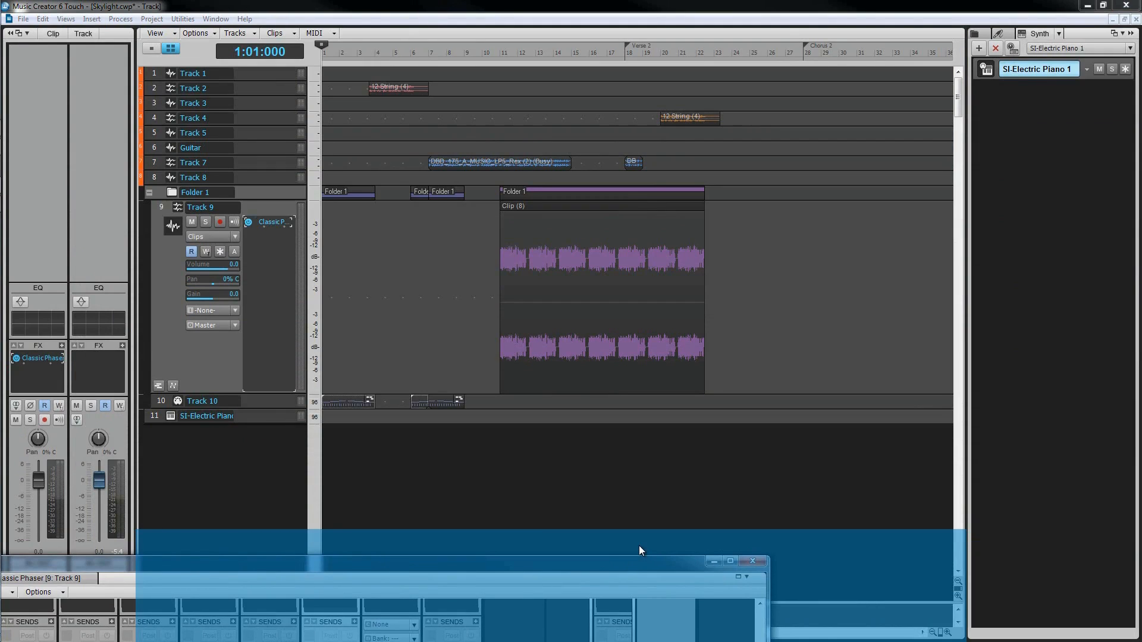
{"action": "left_click_drag", "start_coordinate": [638, 544], "coordinate": [749, 452]}
{"action": "left_click_drag", "start_coordinate": [791, 543], "coordinate": [822, 597]}
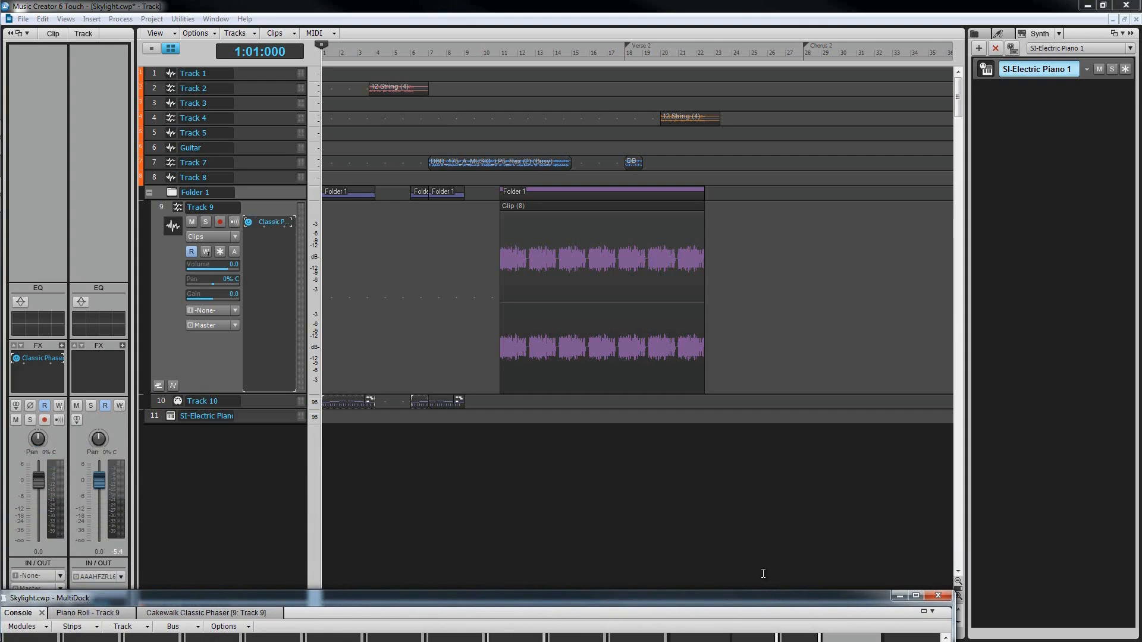
{"action": "left_click_drag", "start_coordinate": [758, 597], "coordinate": [832, 597]}
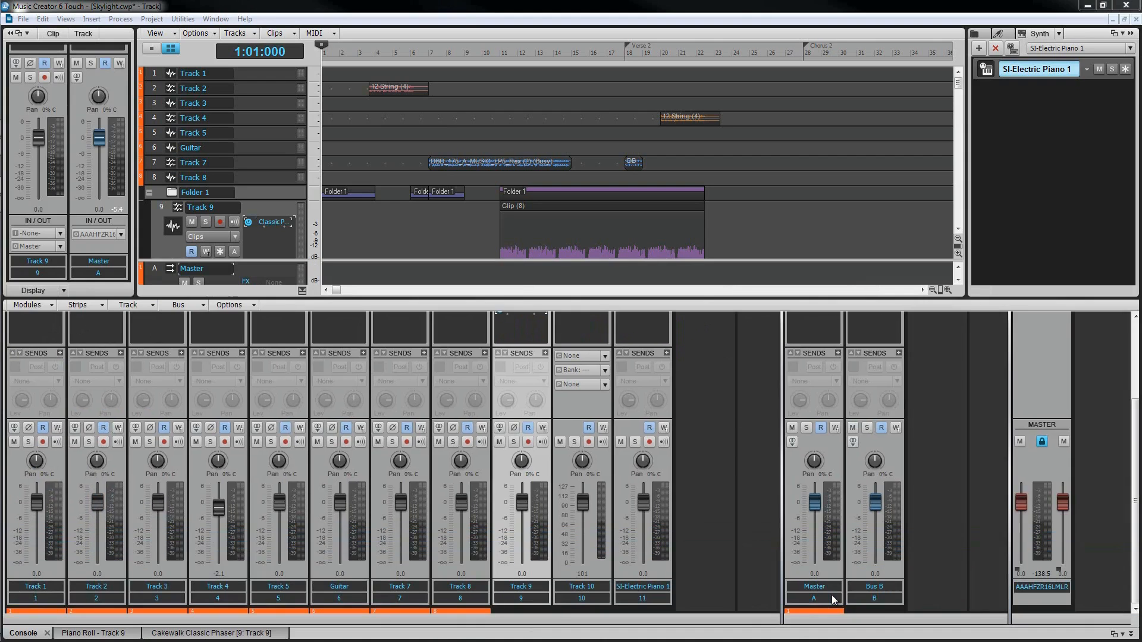
{"action": "key", "text": "d"}
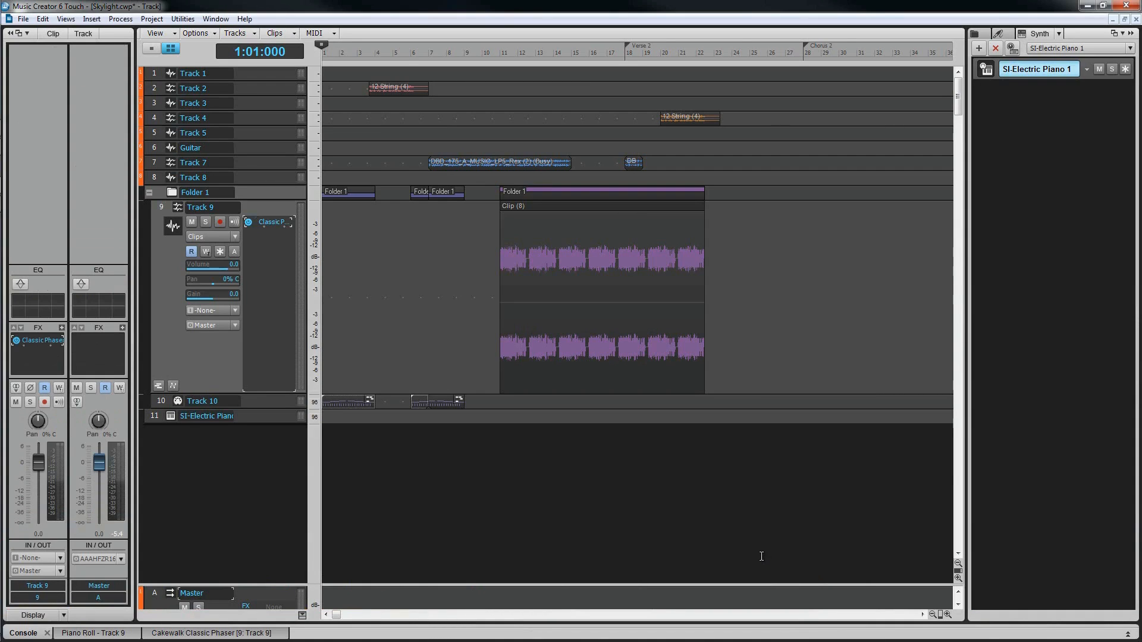
Step: Show the Control Bar and dock it at the bottom of the workspace
{"action": "key", "text": "c"}
{"action": "key", "text": "c"}
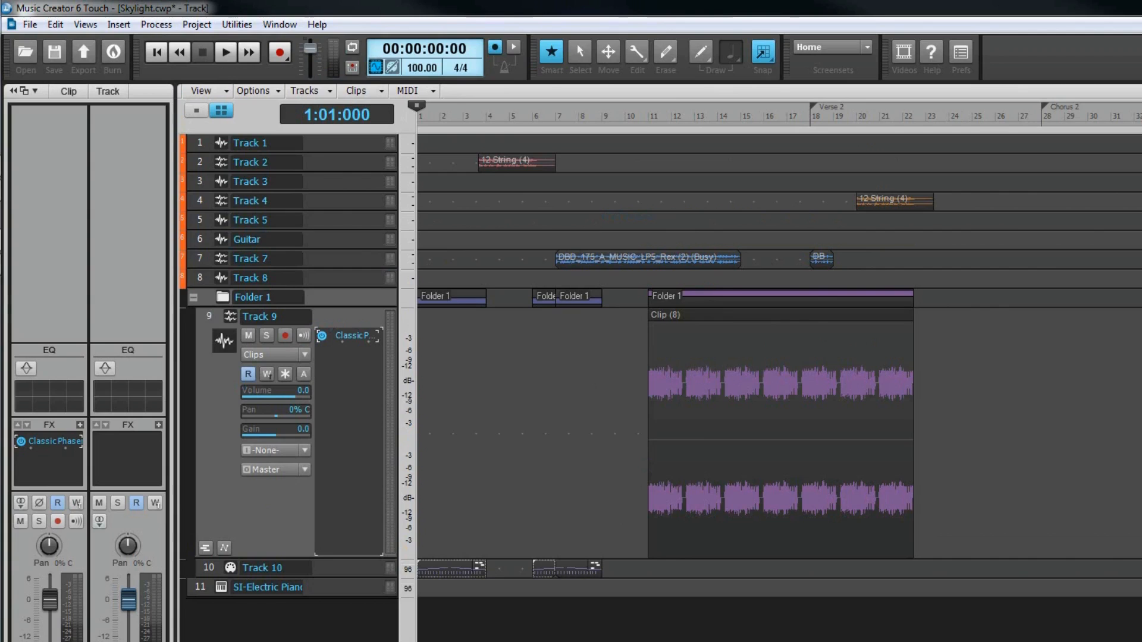
{"action": "right_click", "coordinate": [1141, 56]}
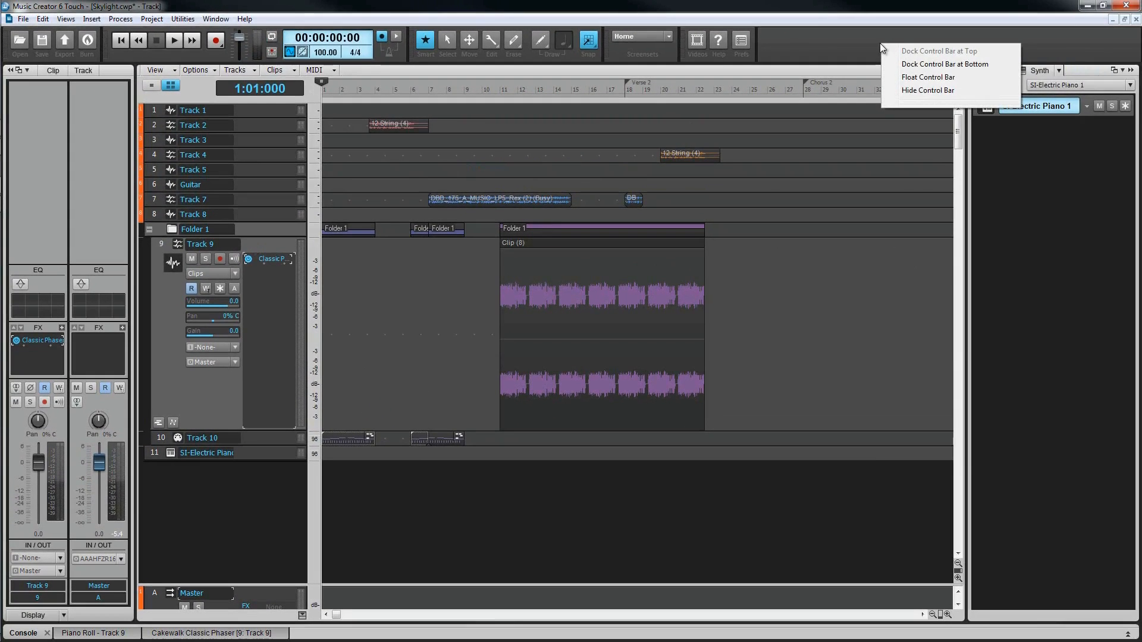
{"action": "left_click", "coordinate": [916, 64]}
Step: Float the Control Bar over the Track view and dock it back at the top of the workspace
{"action": "right_click", "coordinate": [868, 626]}
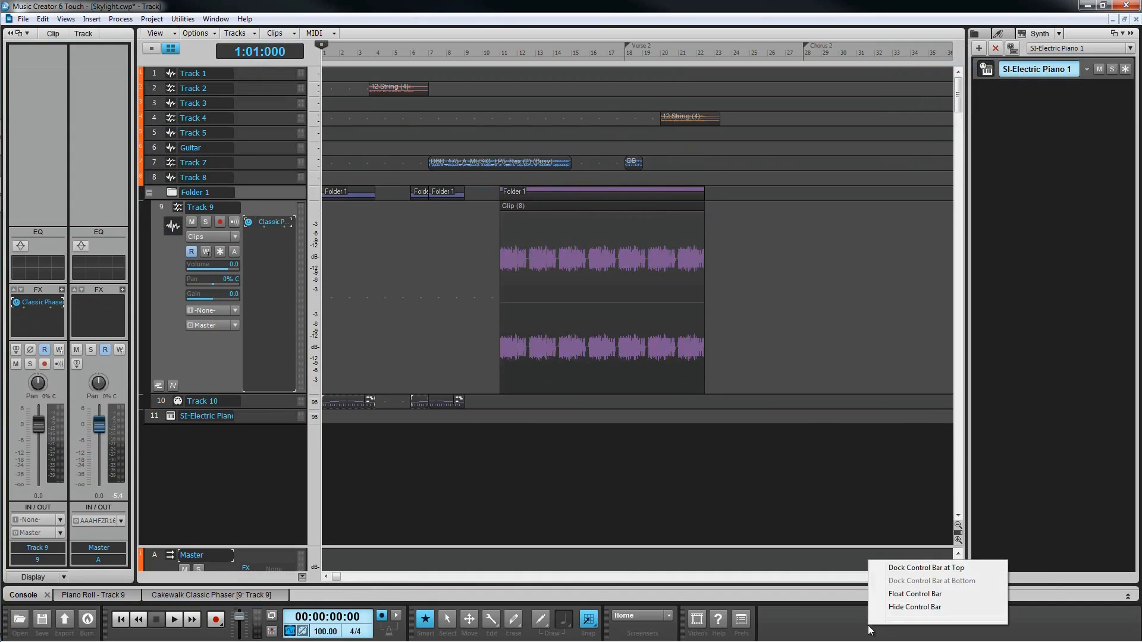
{"action": "left_click", "coordinate": [908, 594]}
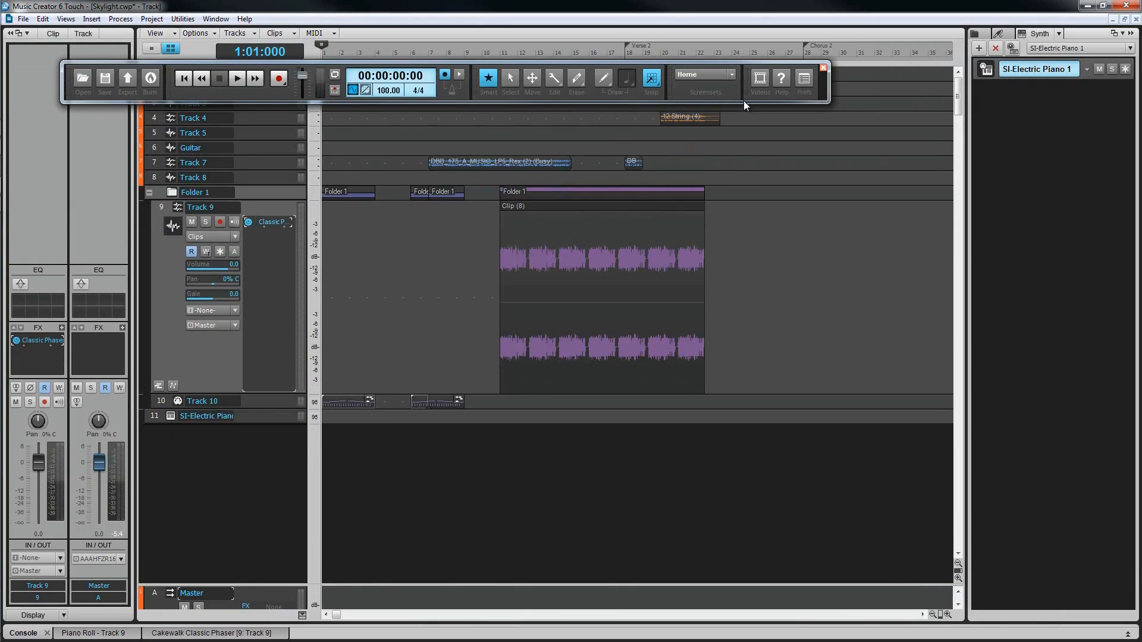
{"action": "right_click", "coordinate": [670, 91]}
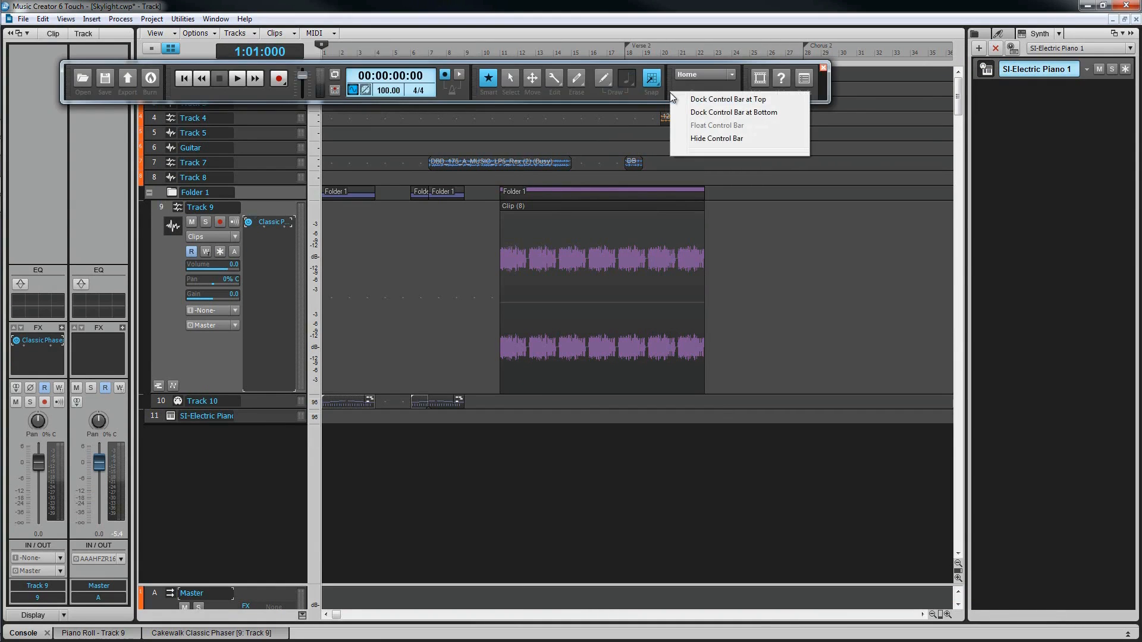
{"action": "left_click", "coordinate": [673, 91]}
{"action": "left_click_drag", "start_coordinate": [673, 91], "coordinate": [655, 41]}
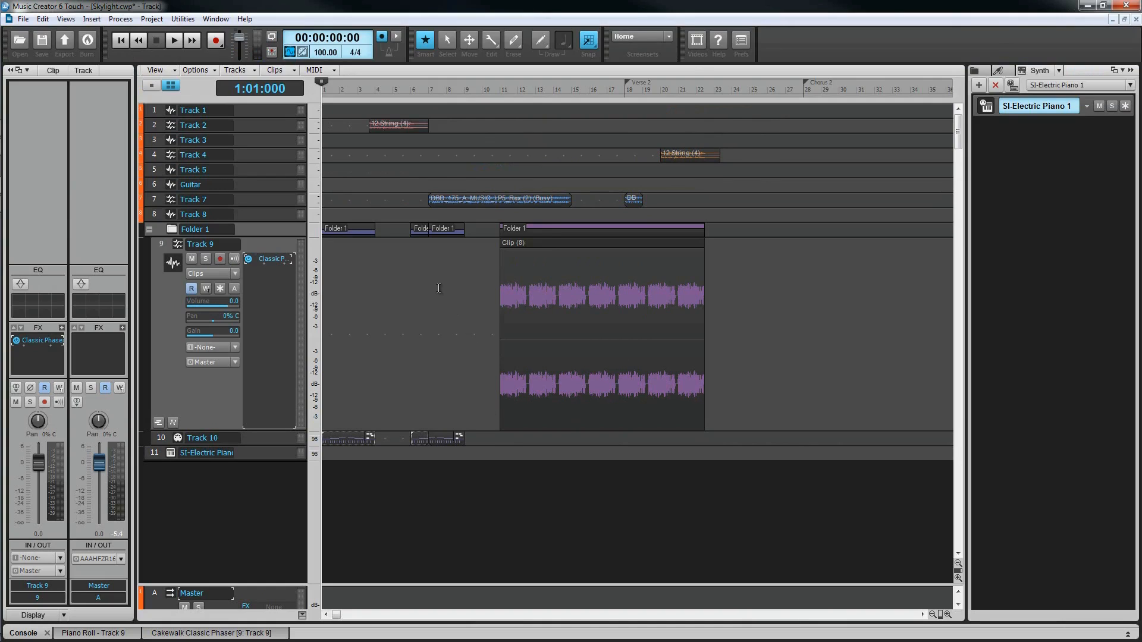
Step: Open the tools HUD over the Track view, examine its snap resolution and edit filter choices, and dismiss it
{"action": "key", "text": "t"}
{"action": "left_click", "coordinate": [474, 308]}
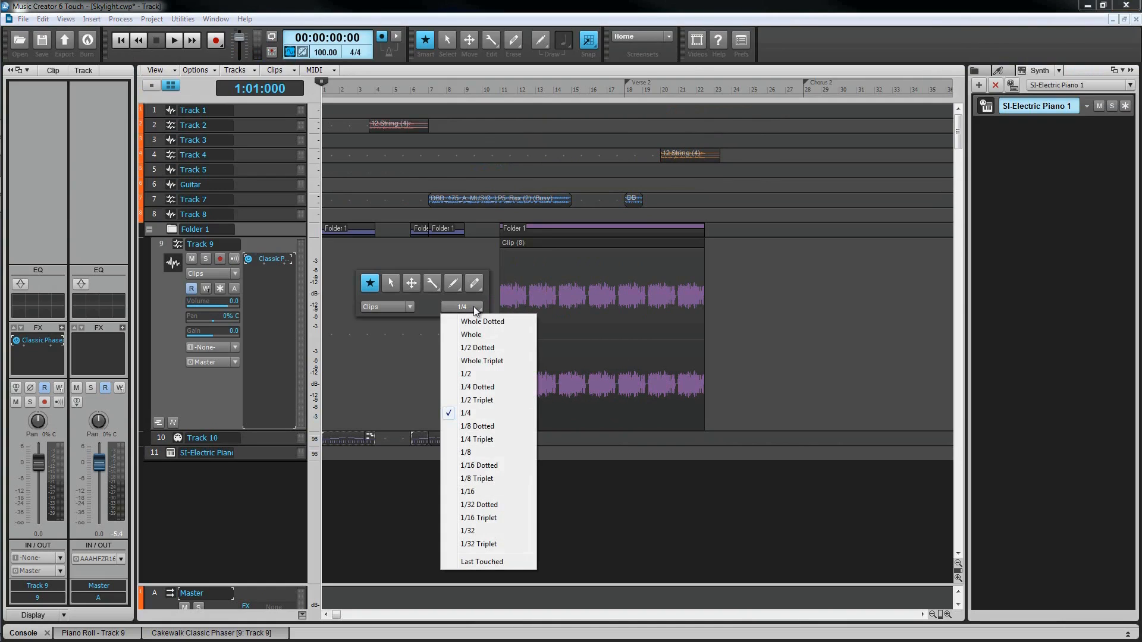
{"action": "key", "text": "t"}
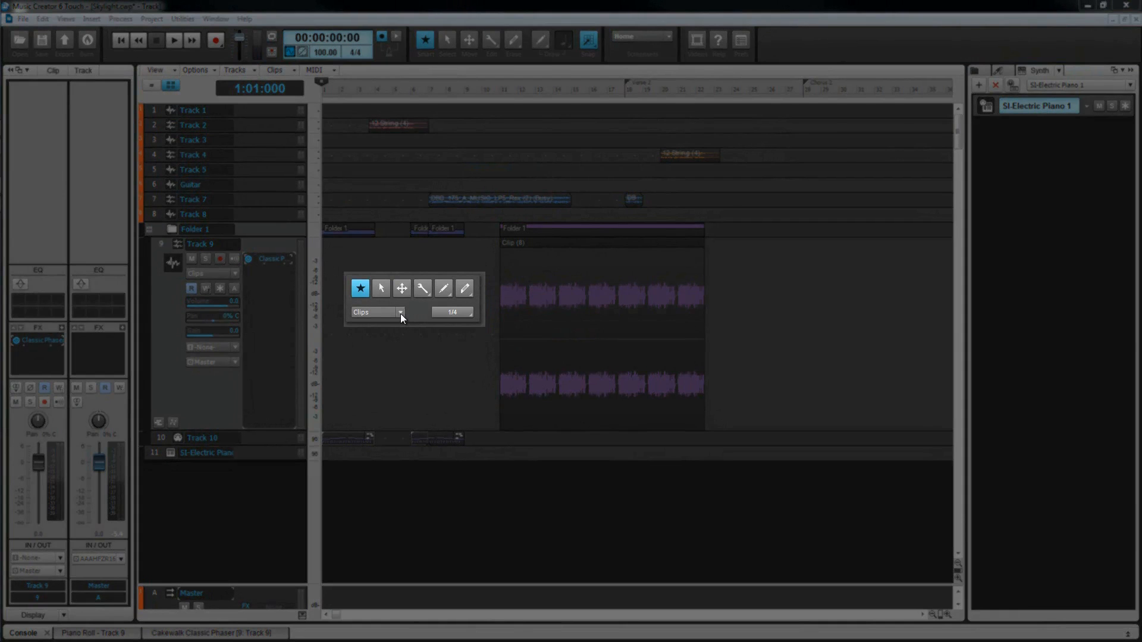
{"action": "left_click", "coordinate": [401, 313]}
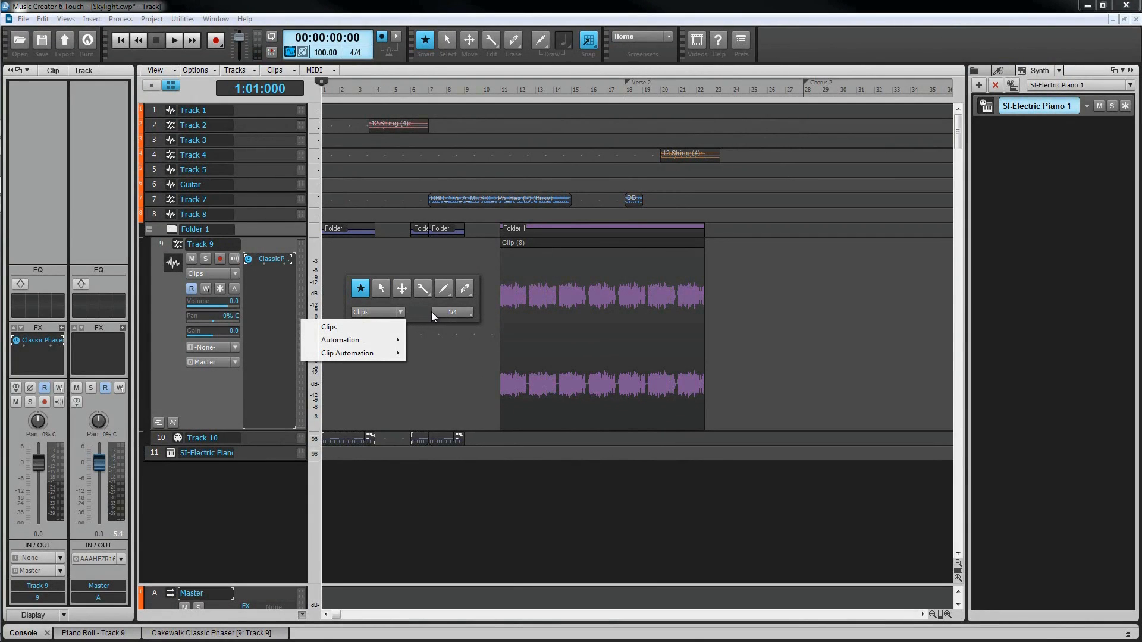
{"action": "left_click", "coordinate": [445, 350]}
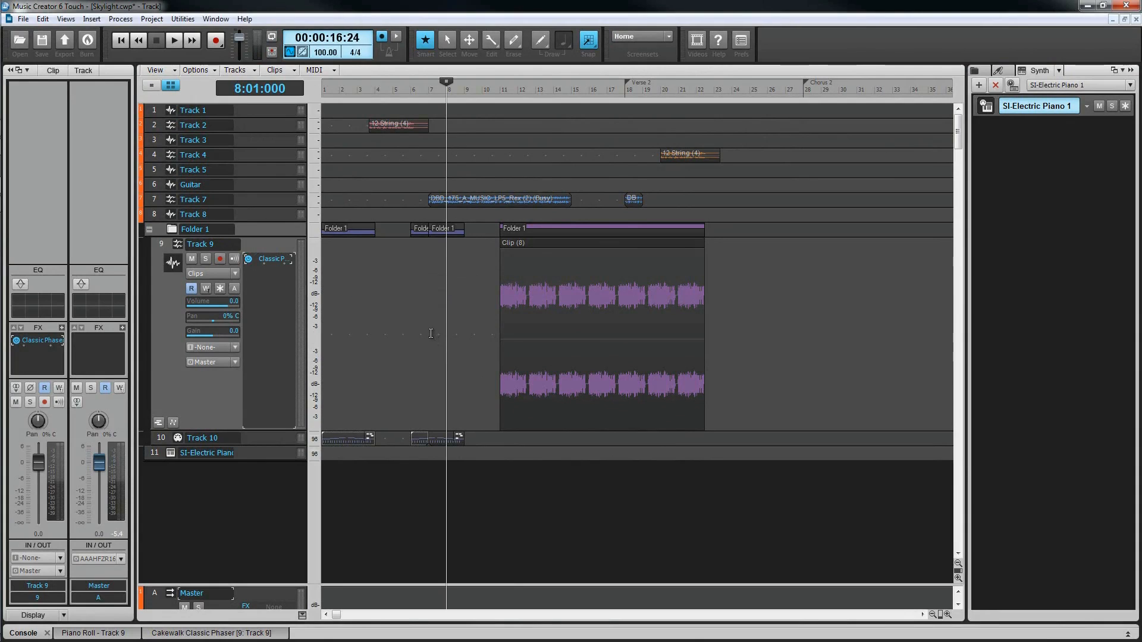
Step: Hide and show the Inspector, the Browser and the Control Bar one after another
{"action": "key", "text": "i"}
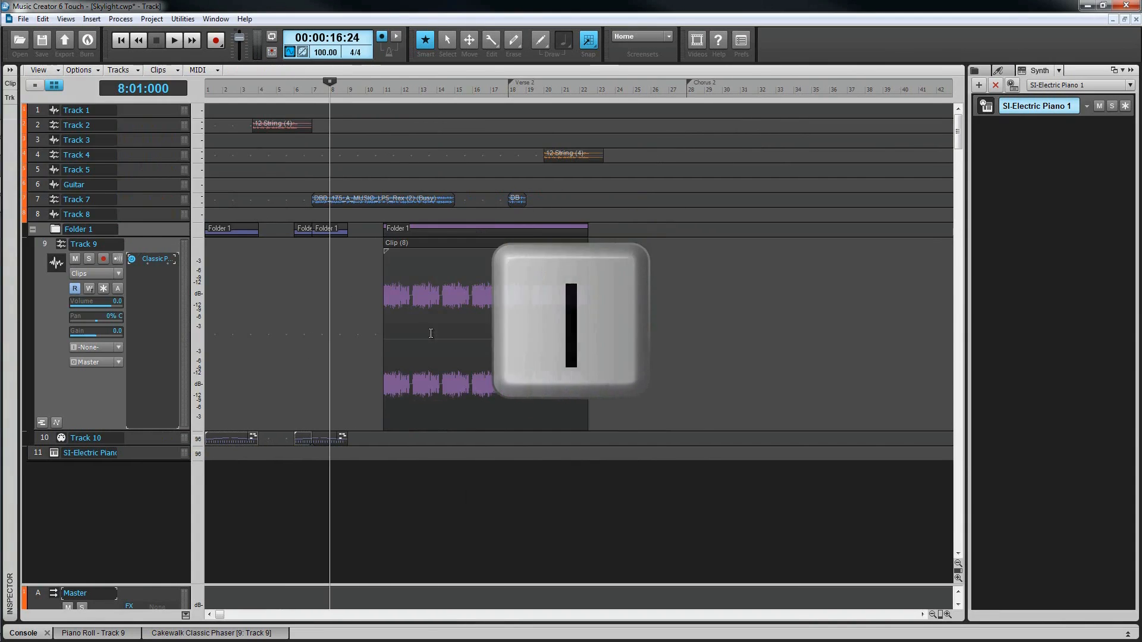
{"action": "key", "text": "i"}
{"action": "key", "text": "b"}
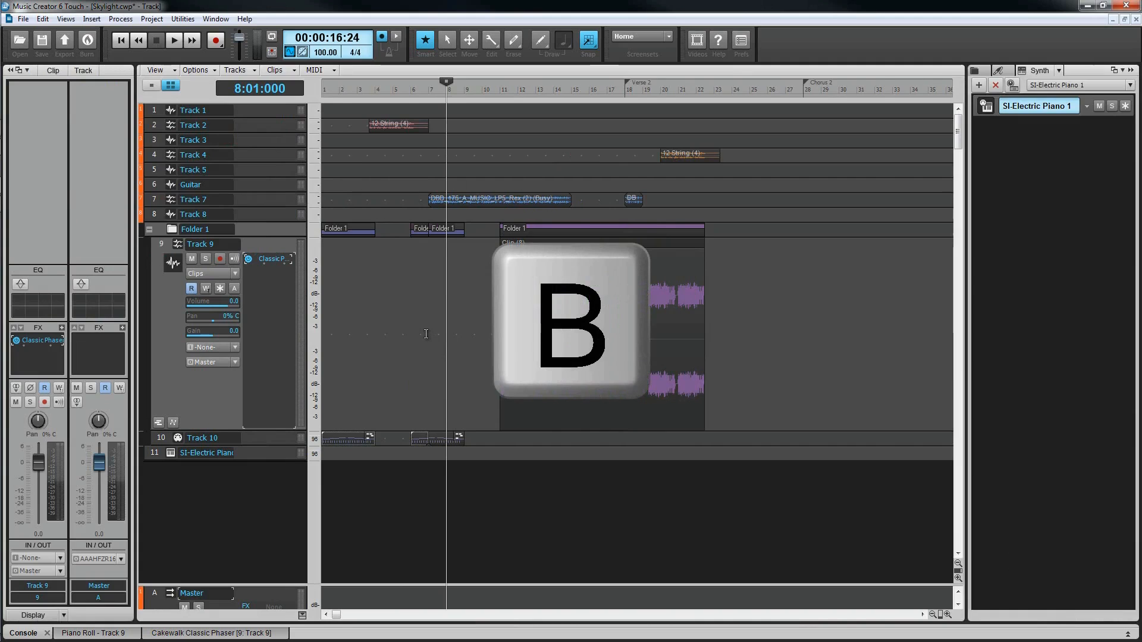
{"action": "key", "text": "c"}
{"action": "key", "text": "c"}
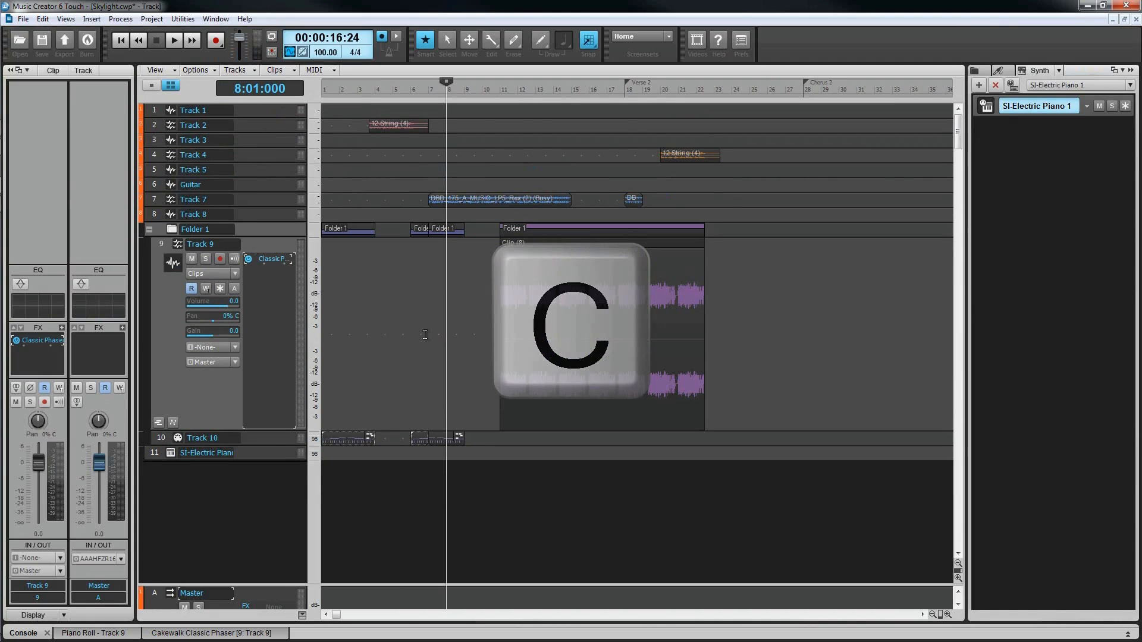
Step: Expand the MultiDock, maximize it and restore its docked size, and bring up the tools HUD
{"action": "key", "text": "d"}
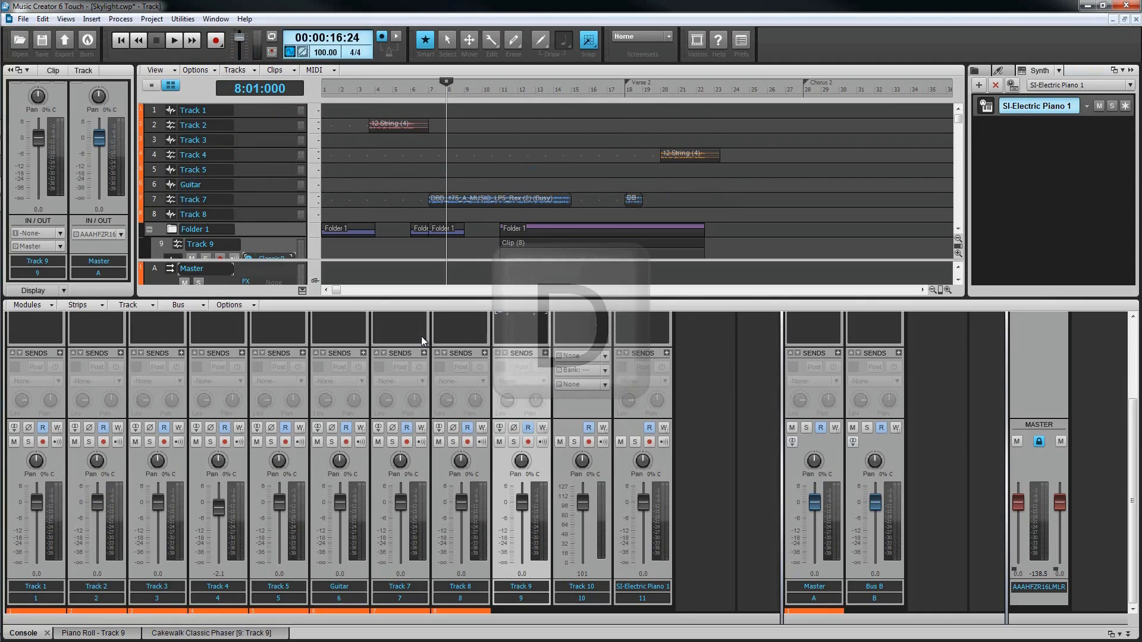
{"action": "key", "text": "shift+d"}
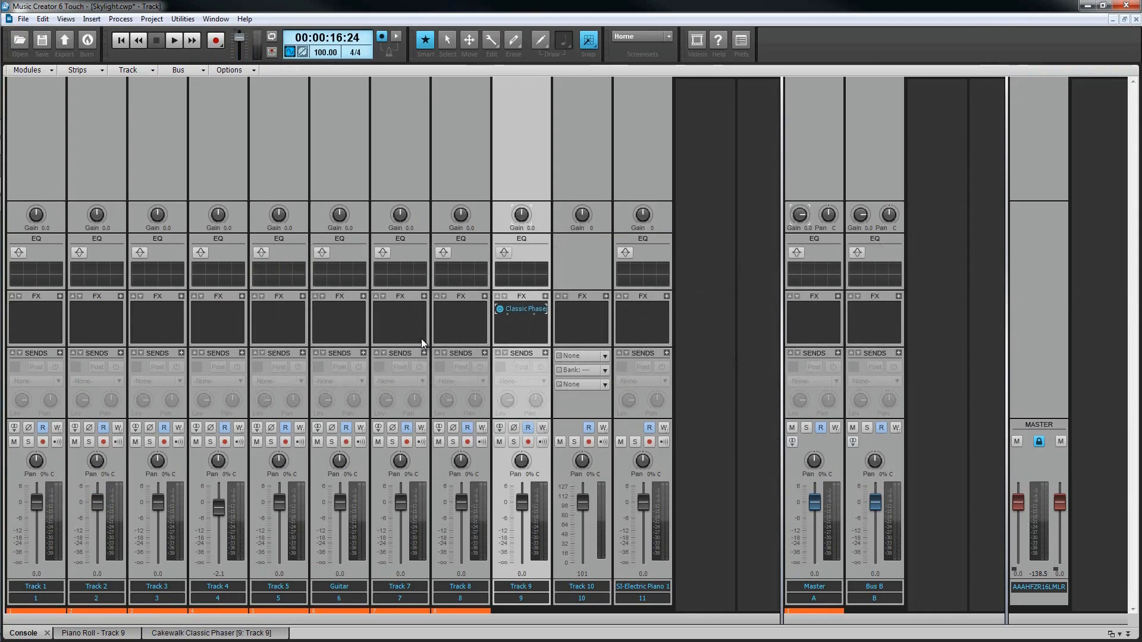
{"action": "key", "text": "shift+d"}
{"action": "key", "text": "t"}
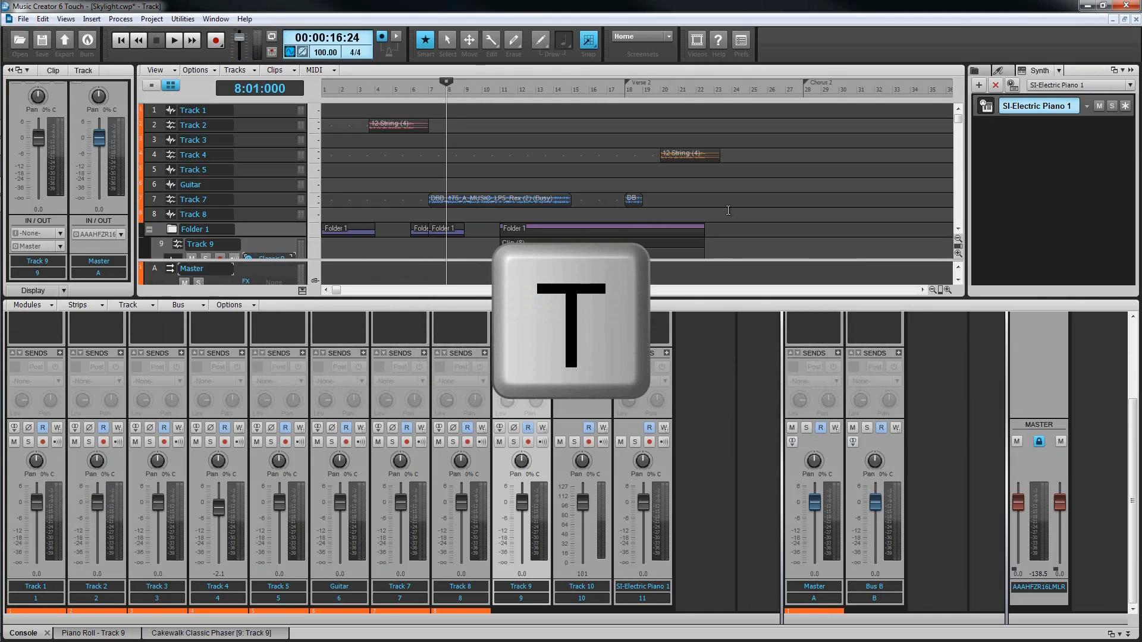